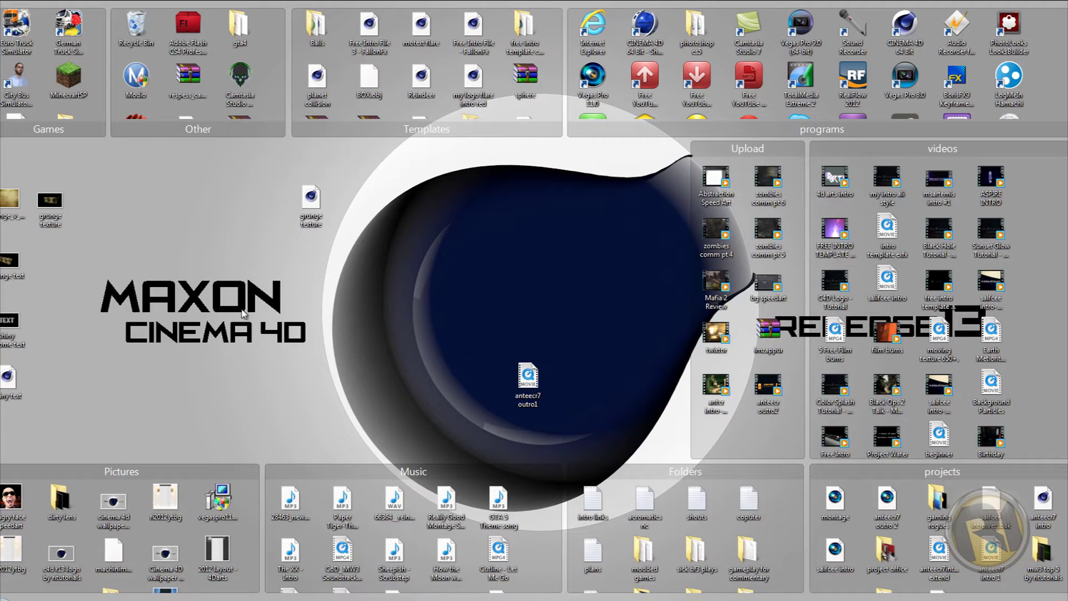
# Preview the grunge texture render and the shiny chrome text render in Photo Gallery.
pyautogui.click(53, 206)
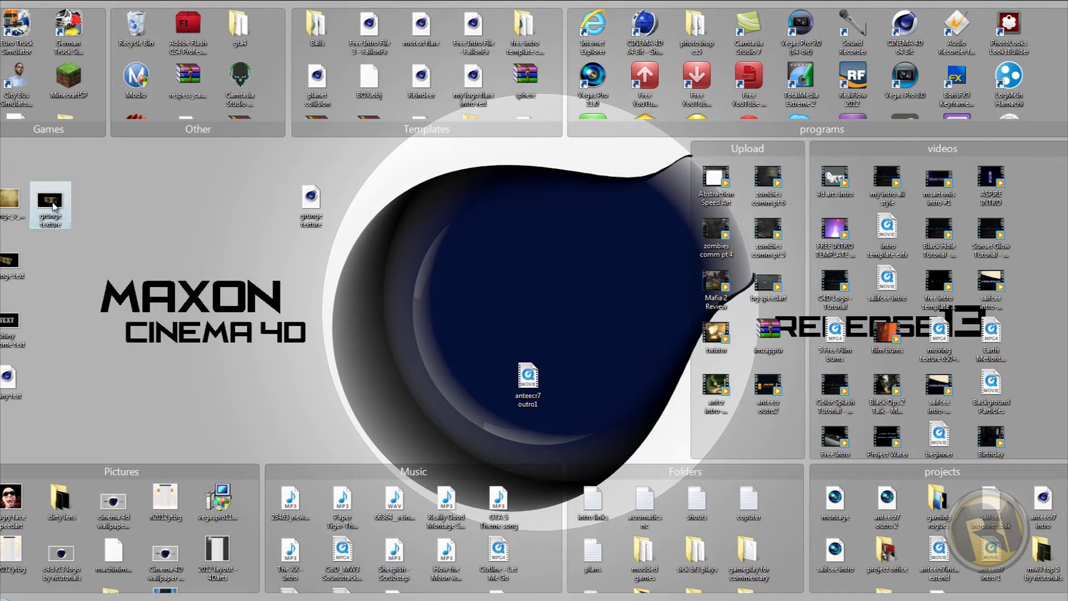
pyautogui.click(79, 185)
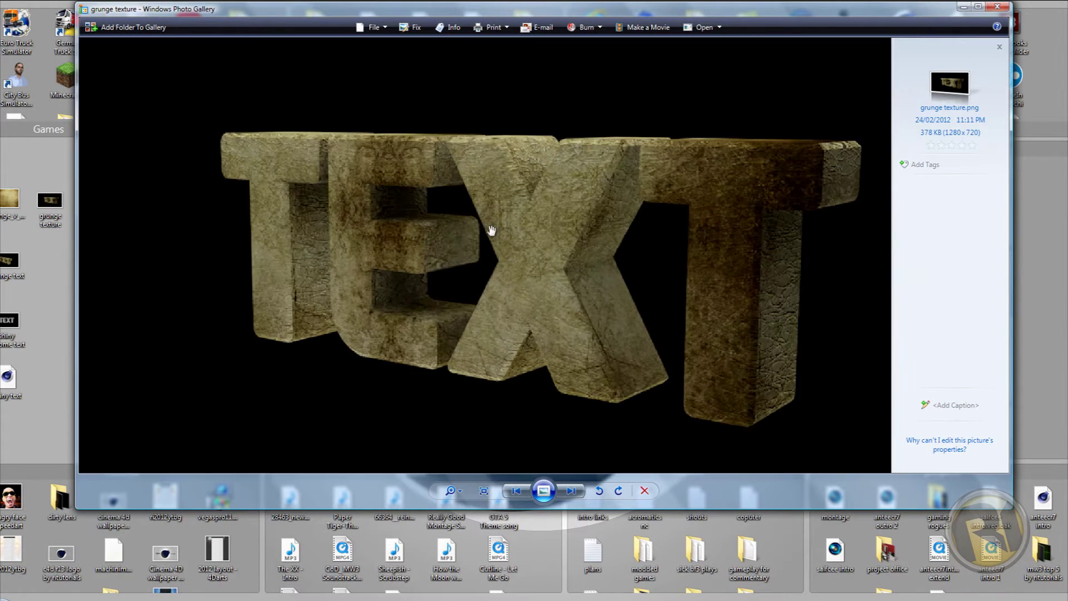
pyautogui.click(997, 7)
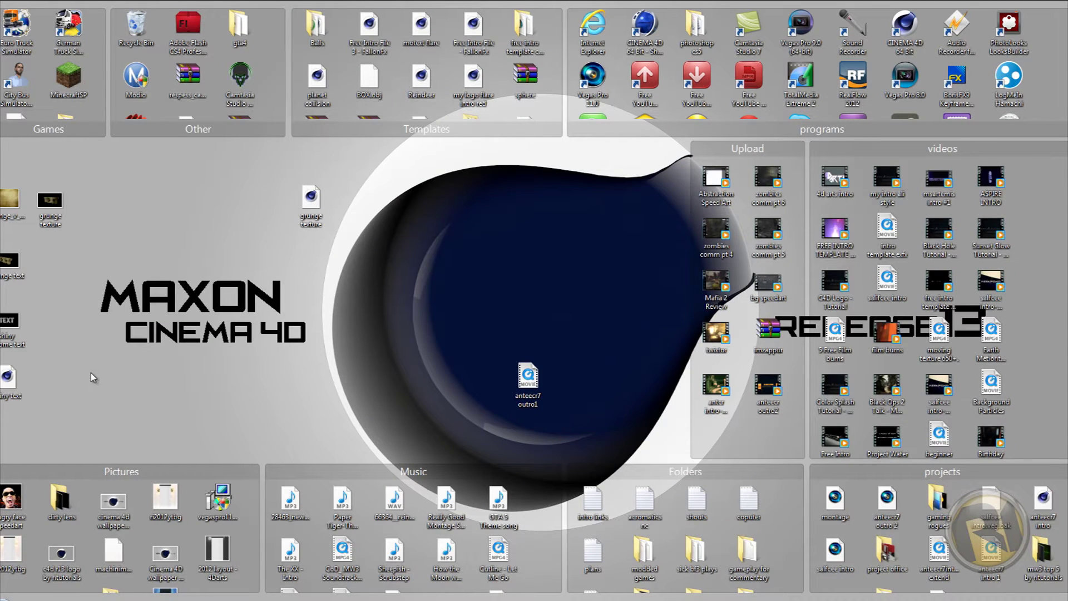
pyautogui.click(17, 327)
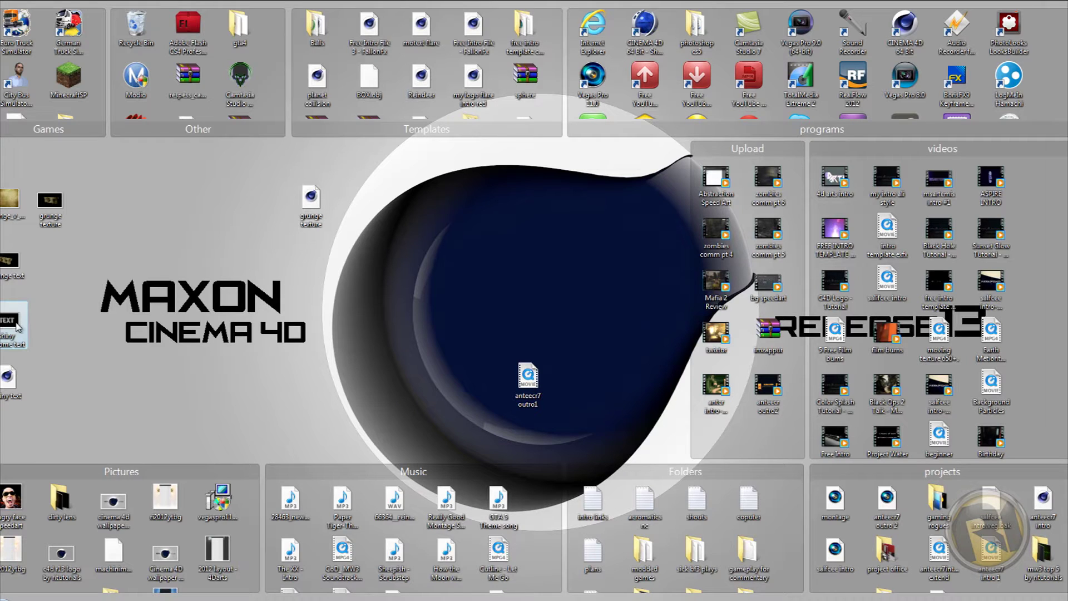
pyautogui.doubleClick(17, 327)
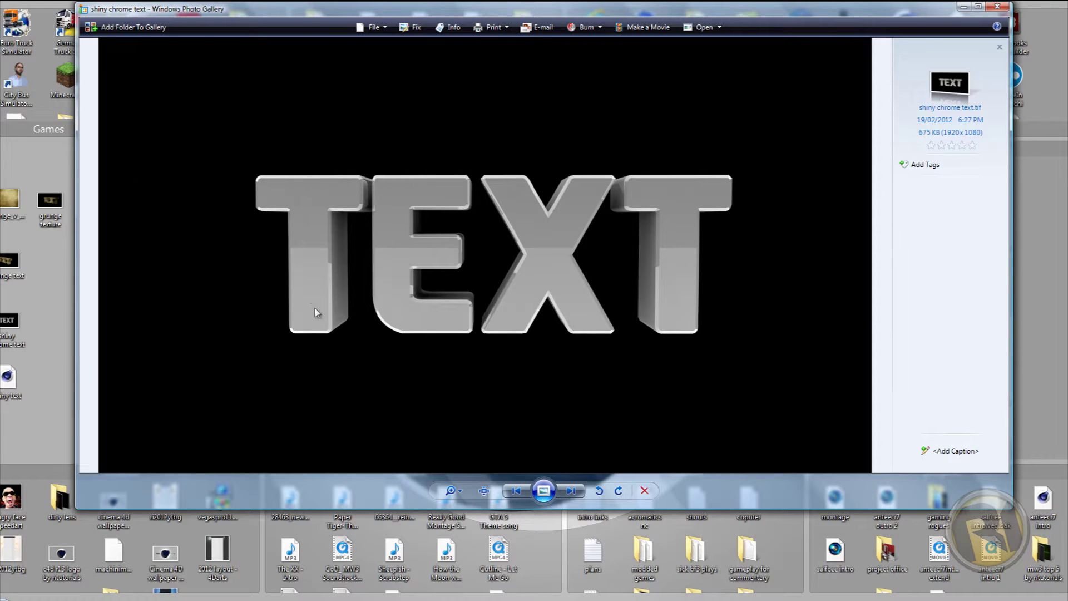
pyautogui.click(998, 8)
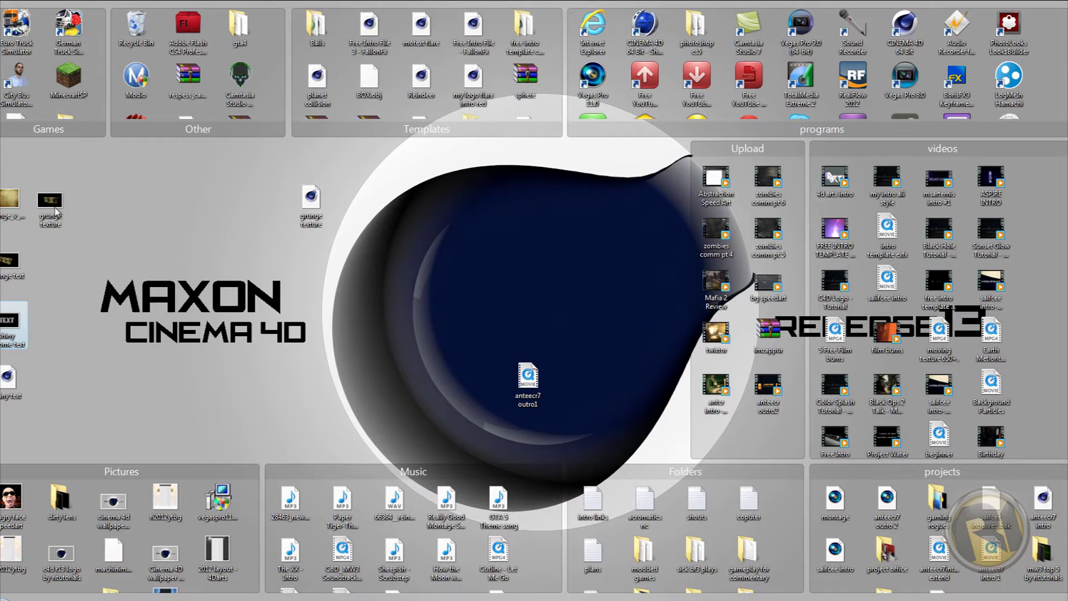
# View Grunge_v_by_struckdumb.jpg, then drop it into the Material Manager as a new material.
pyautogui.click(9, 204)
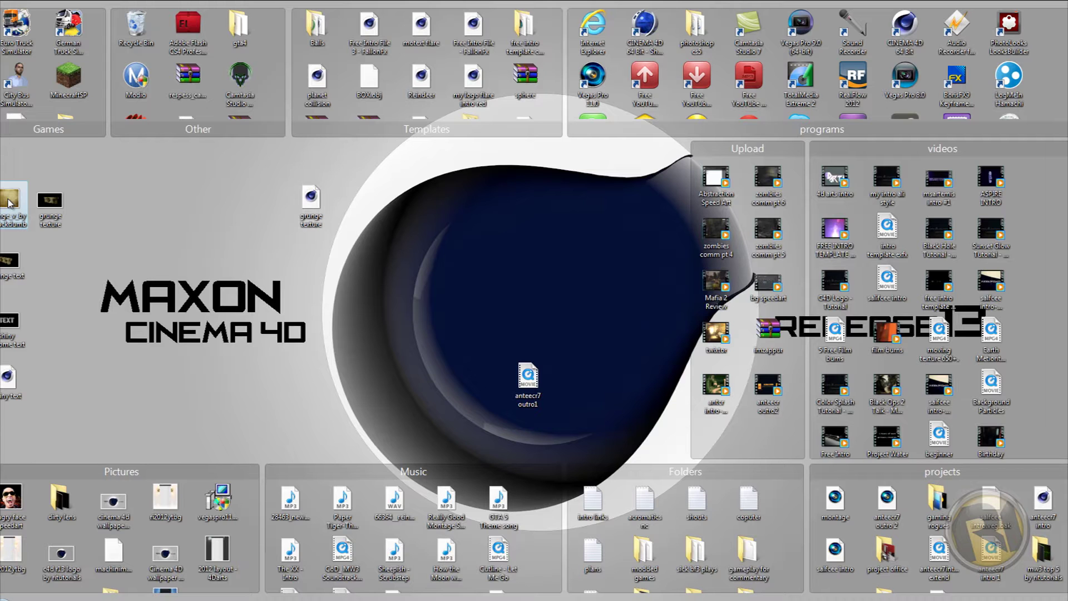
pyautogui.doubleClick(9, 201)
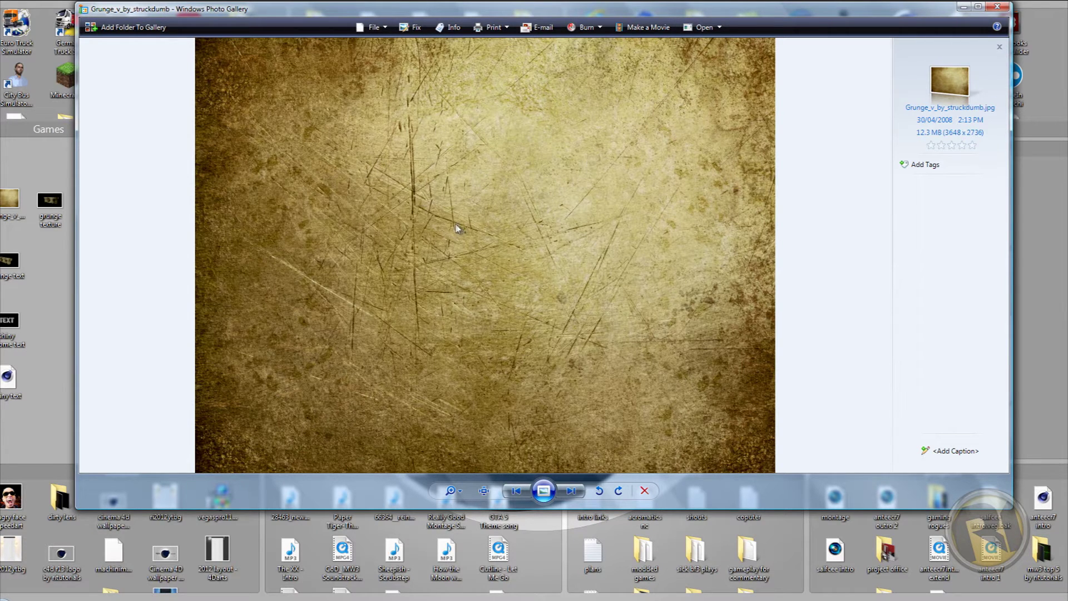
pyautogui.click(998, 7)
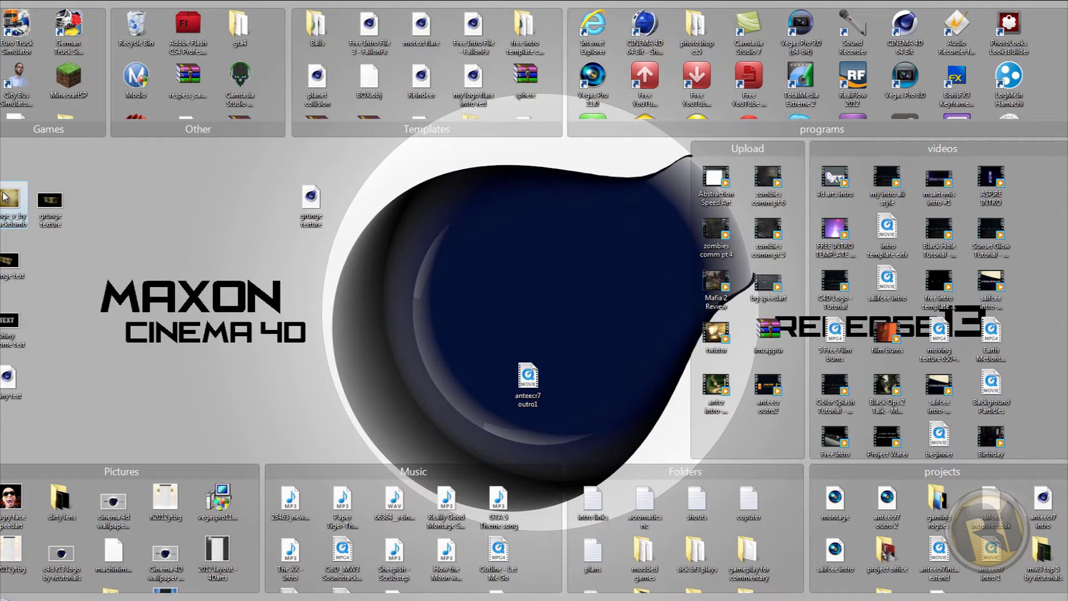
pyautogui.moveTo(4, 197); pyautogui.dragTo(139, 590)
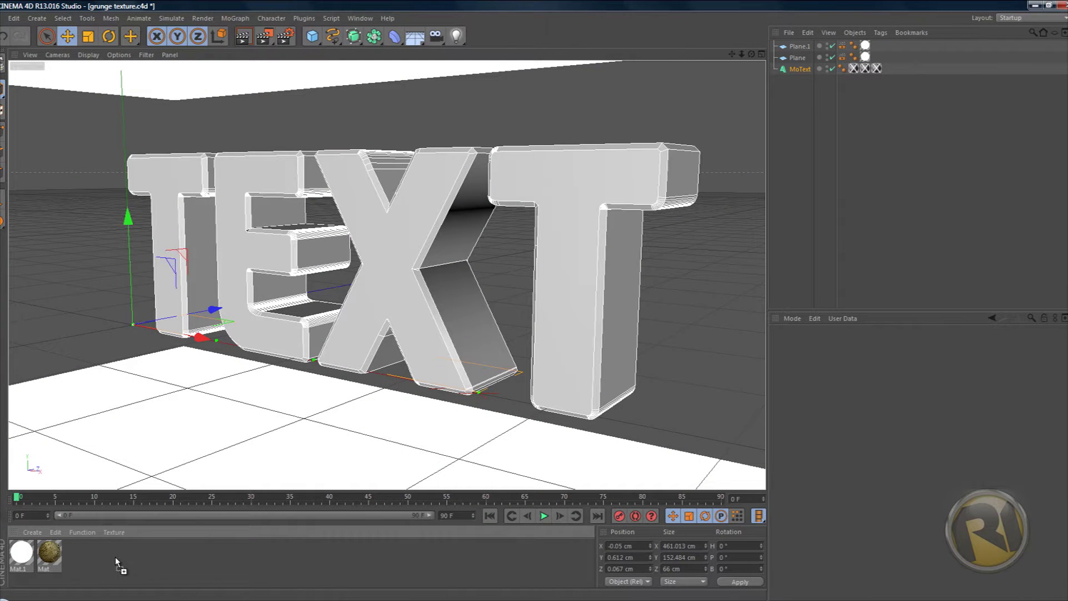
pyautogui.moveTo(115, 556); pyautogui.dragTo(115, 556)
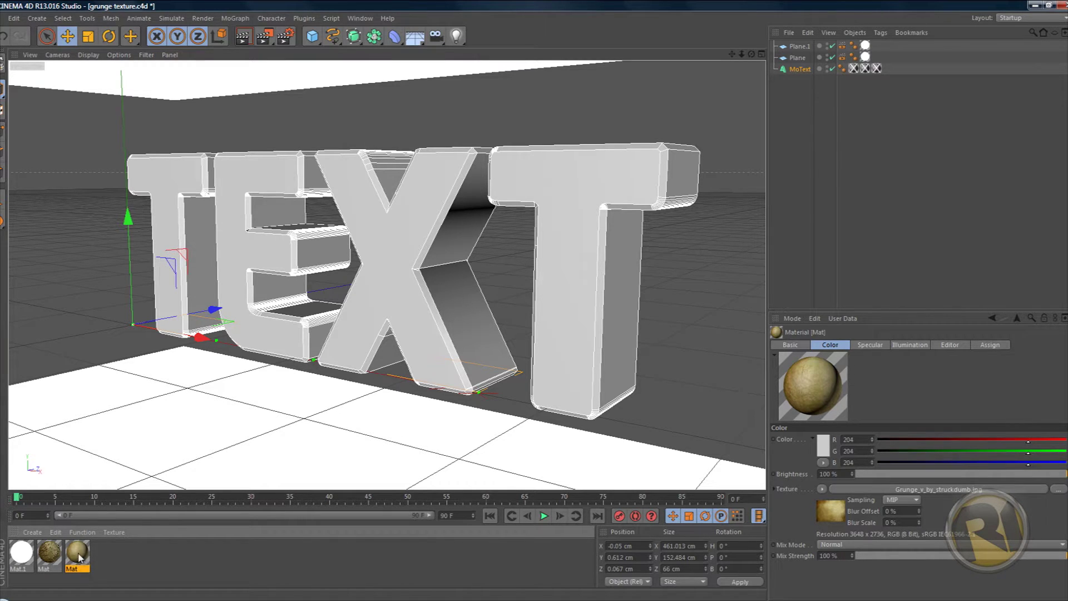
# Set the Mat material's Color texture shader Exposure to 0.34.
pyautogui.doubleClick(83, 553)
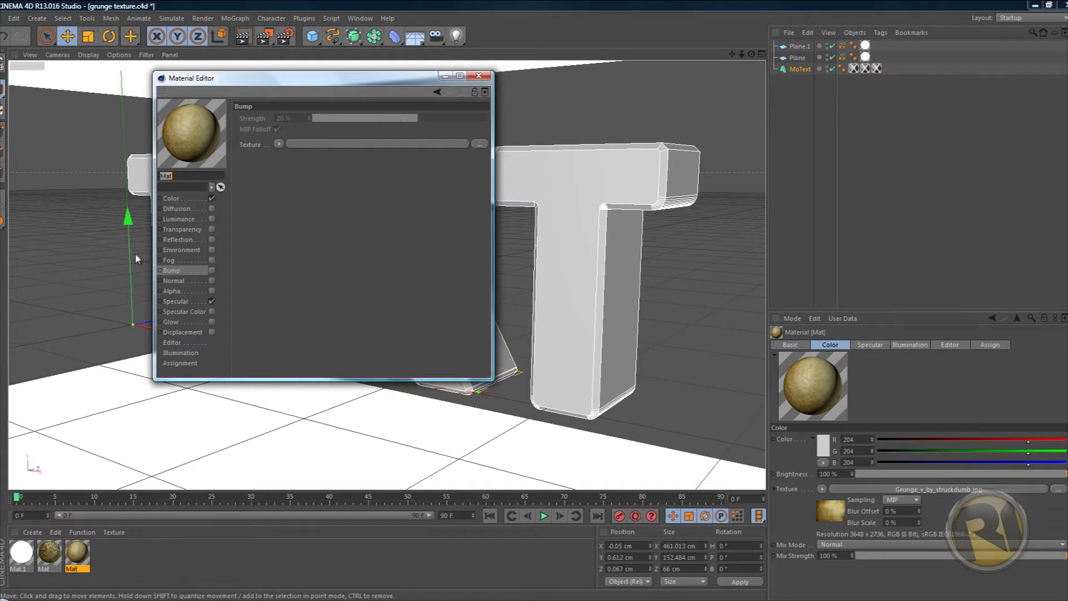
pyautogui.click(183, 198)
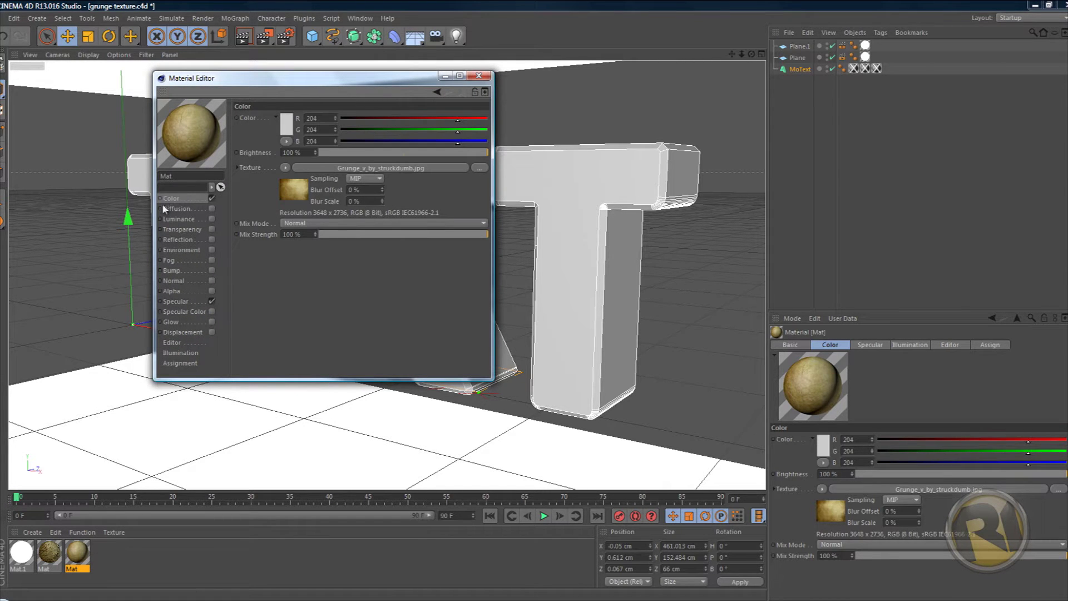
pyautogui.click(300, 189)
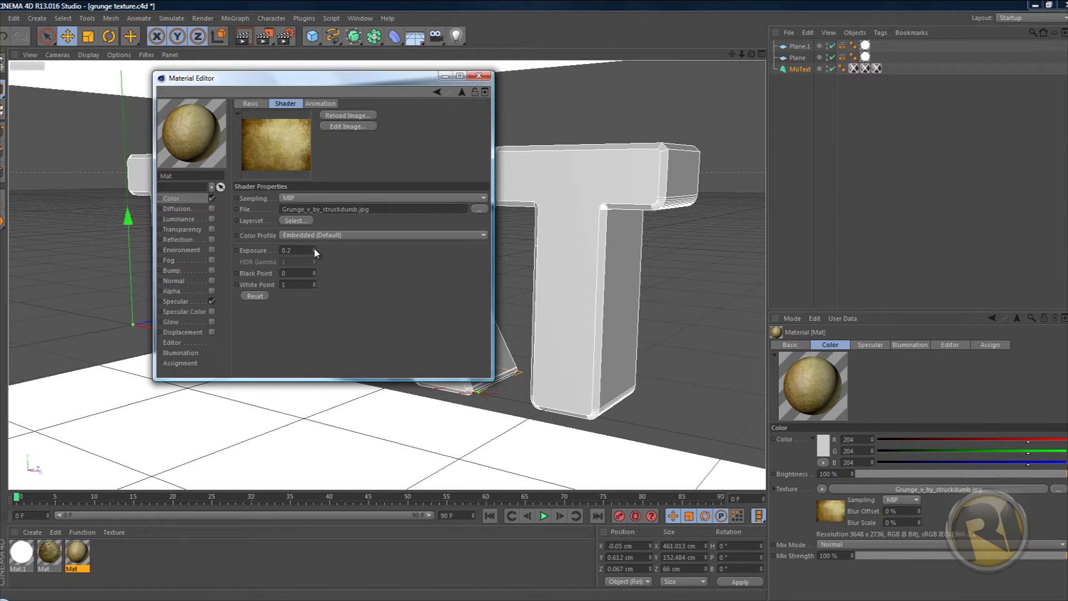
pyautogui.click(314, 248)
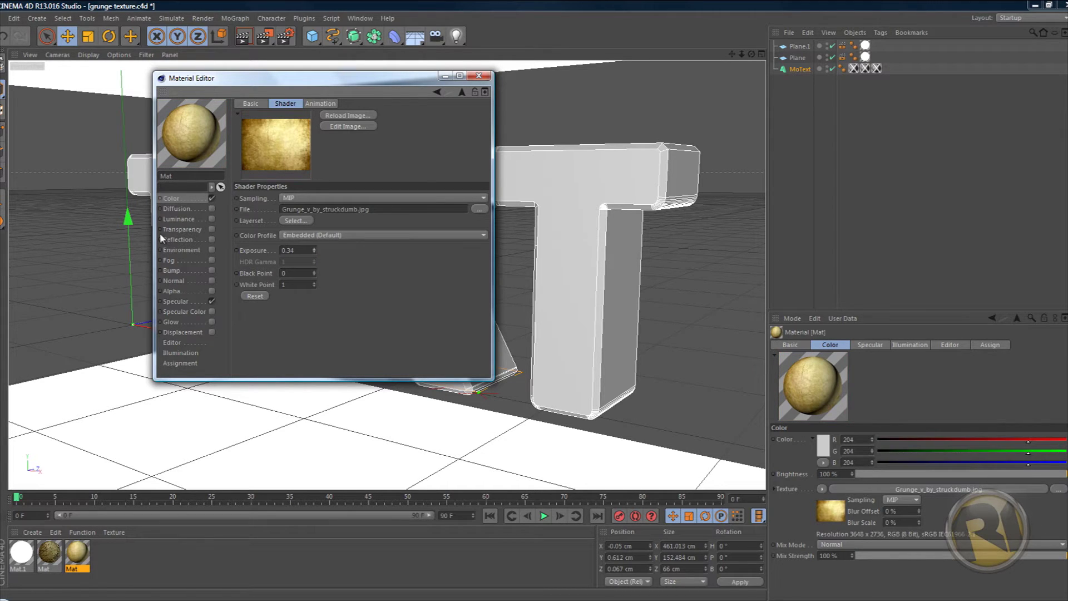
pyautogui.click(174, 206)
# Enable Diffusion with Affect Reflection, using Grunge_v_by_struckdumb.jpg as its texture.
pyautogui.click(212, 208)
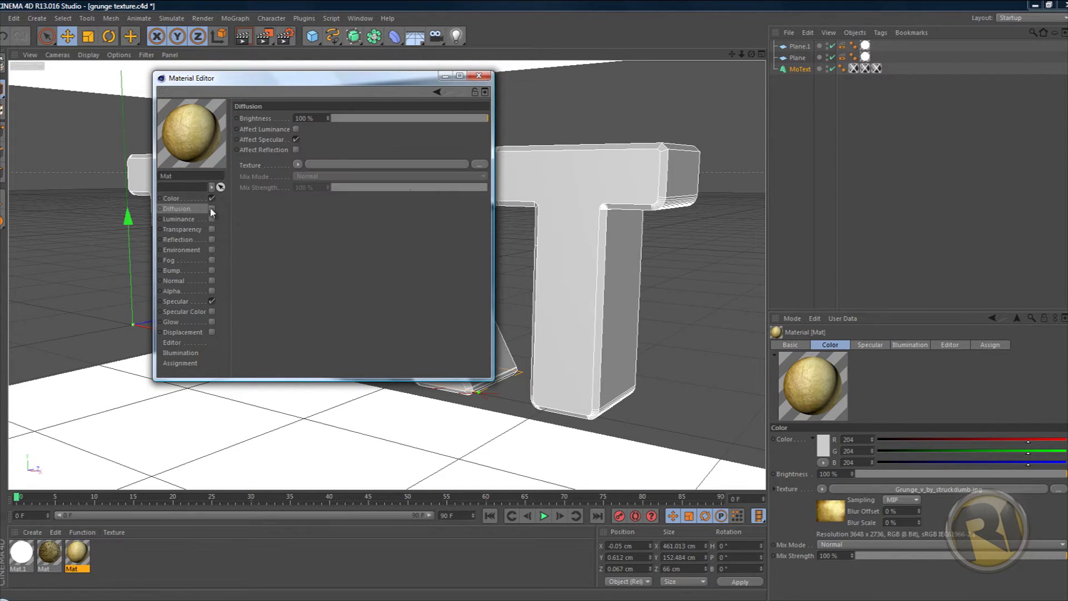
pyautogui.click(296, 149)
pyautogui.click(297, 165)
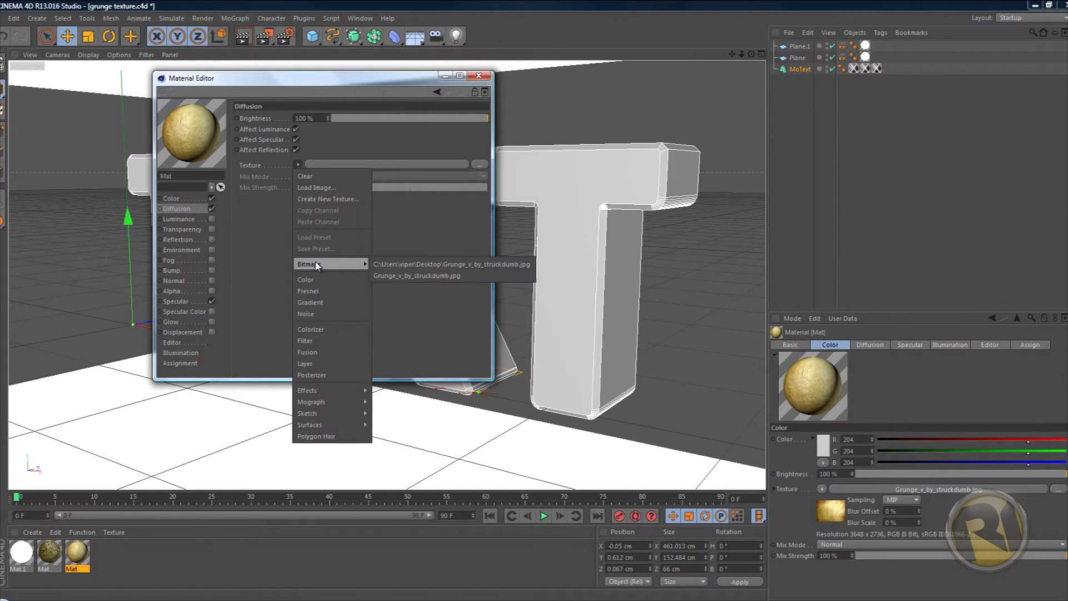
pyautogui.click(298, 165)
pyautogui.click(298, 164)
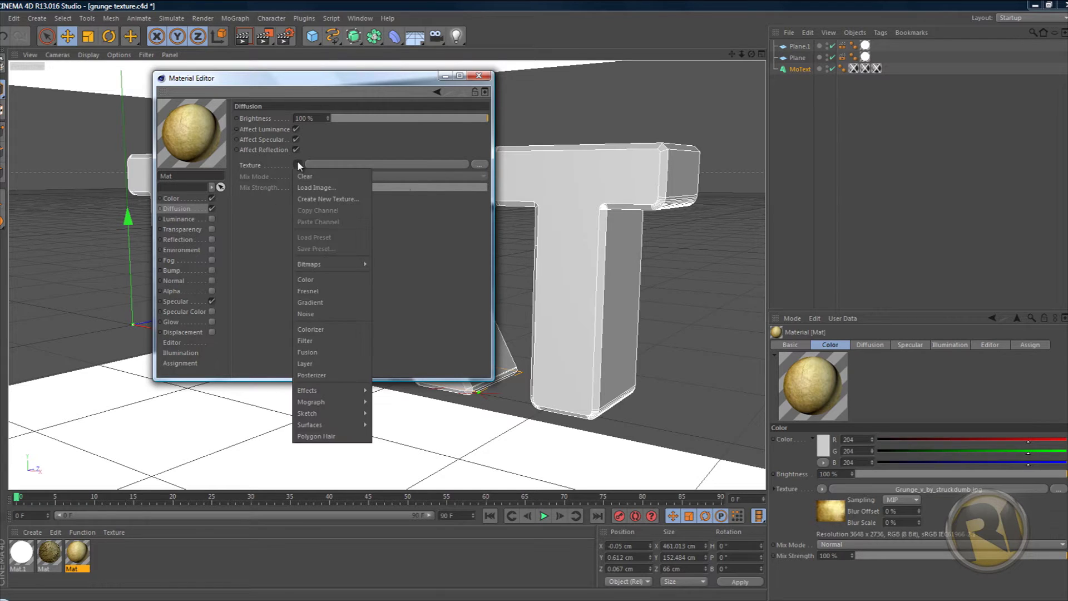
pyautogui.moveTo(318, 265)
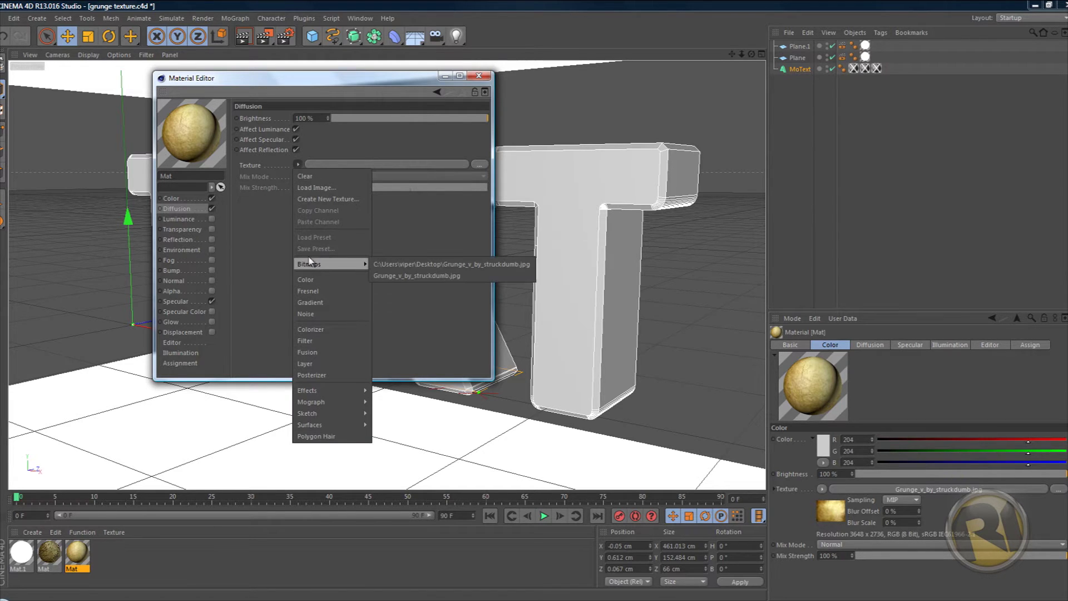
pyautogui.click(405, 276)
pyautogui.click(171, 198)
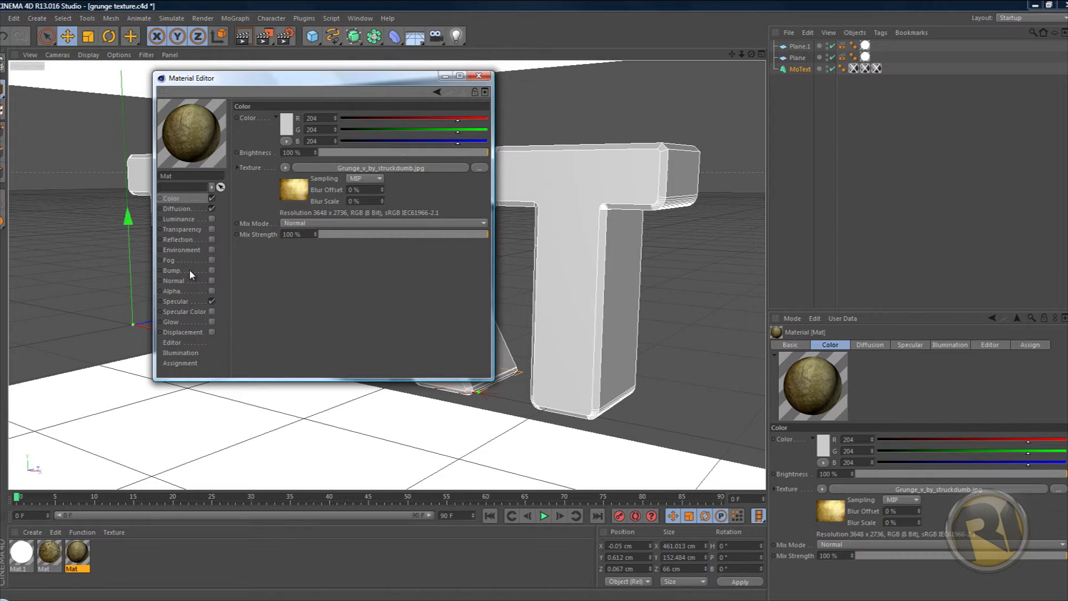
# Enable Bump with a Noise shader set to Sema type in UV (2D) space.
pyautogui.click(212, 270)
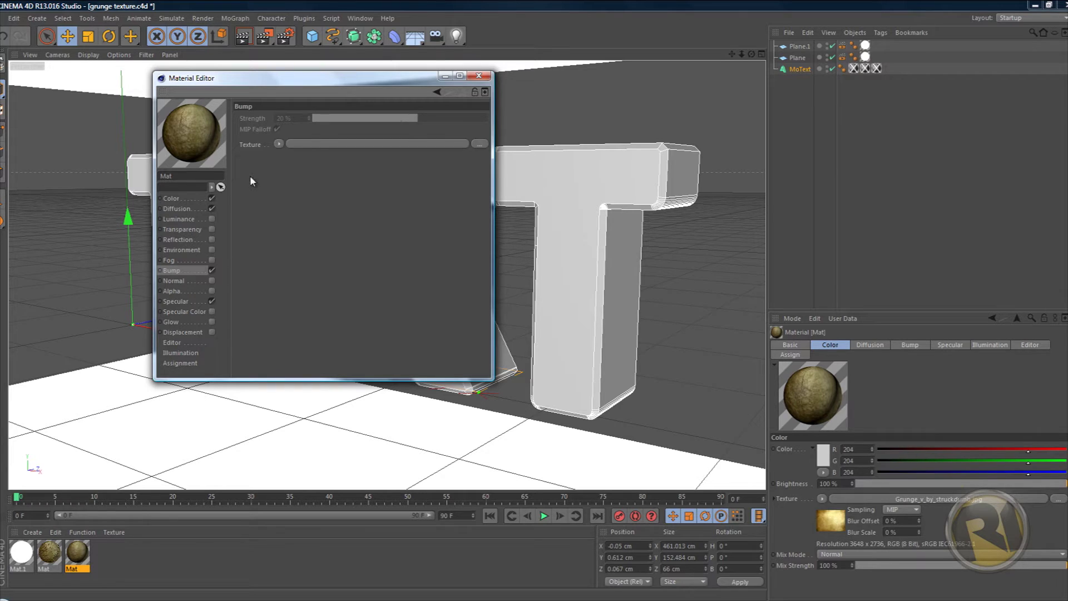
pyautogui.click(279, 144)
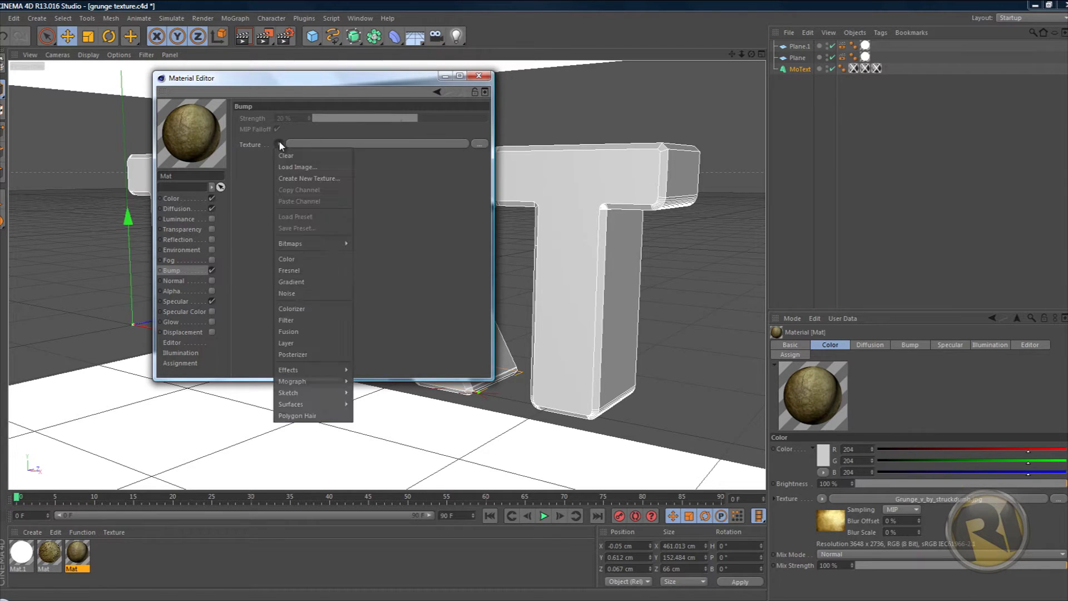
pyautogui.click(284, 295)
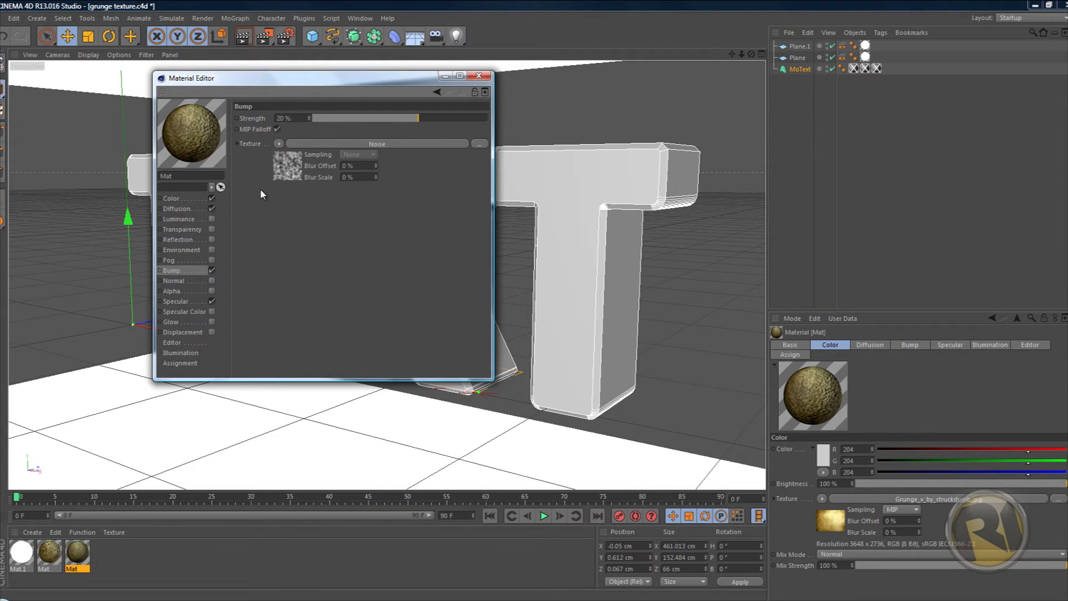
pyautogui.click(287, 166)
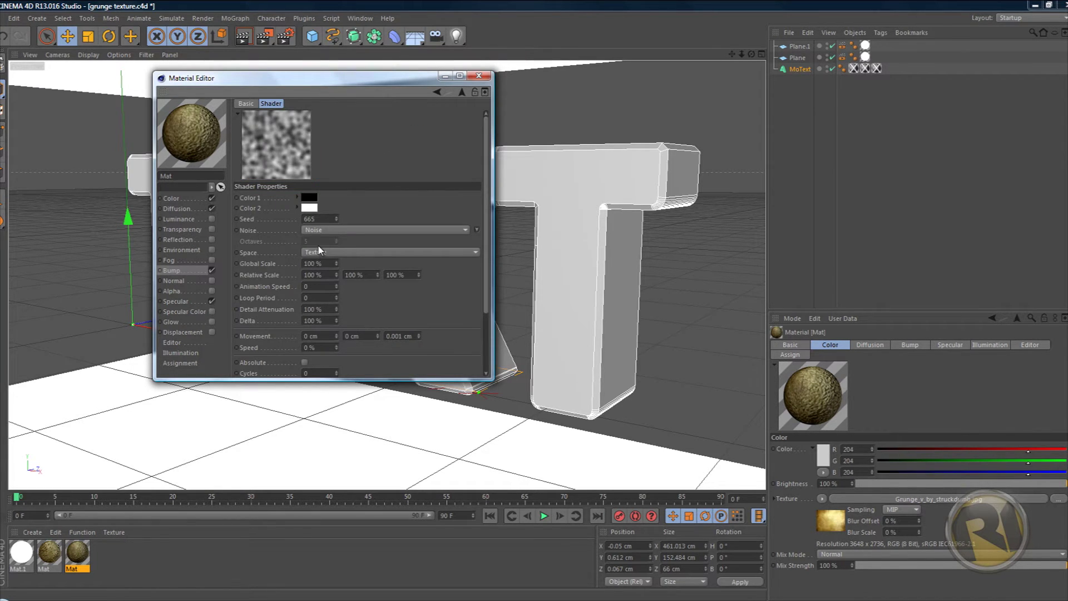
pyautogui.click(319, 230)
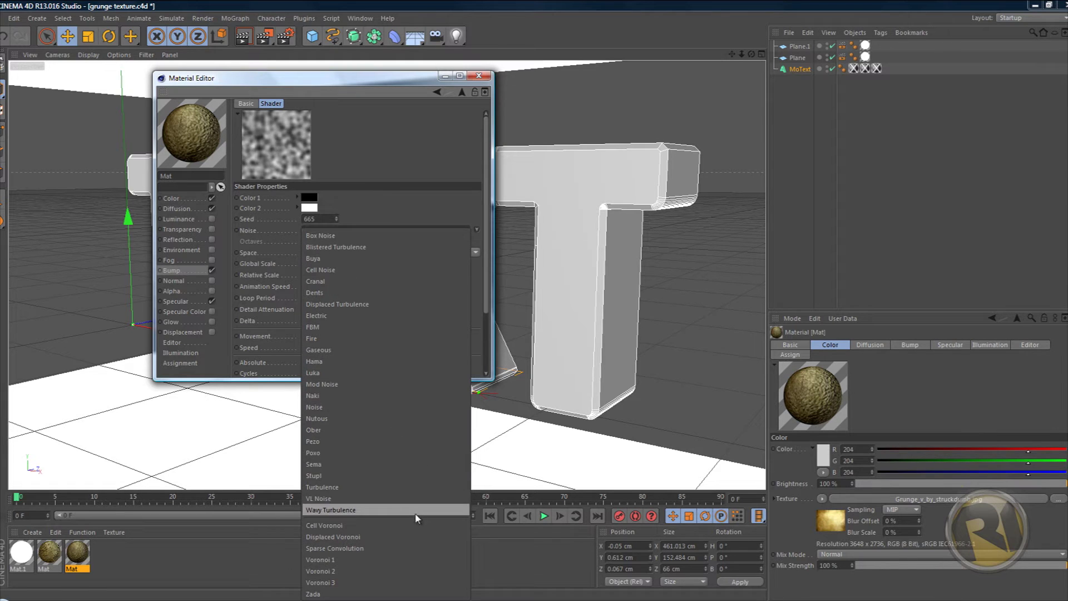
pyautogui.click(328, 465)
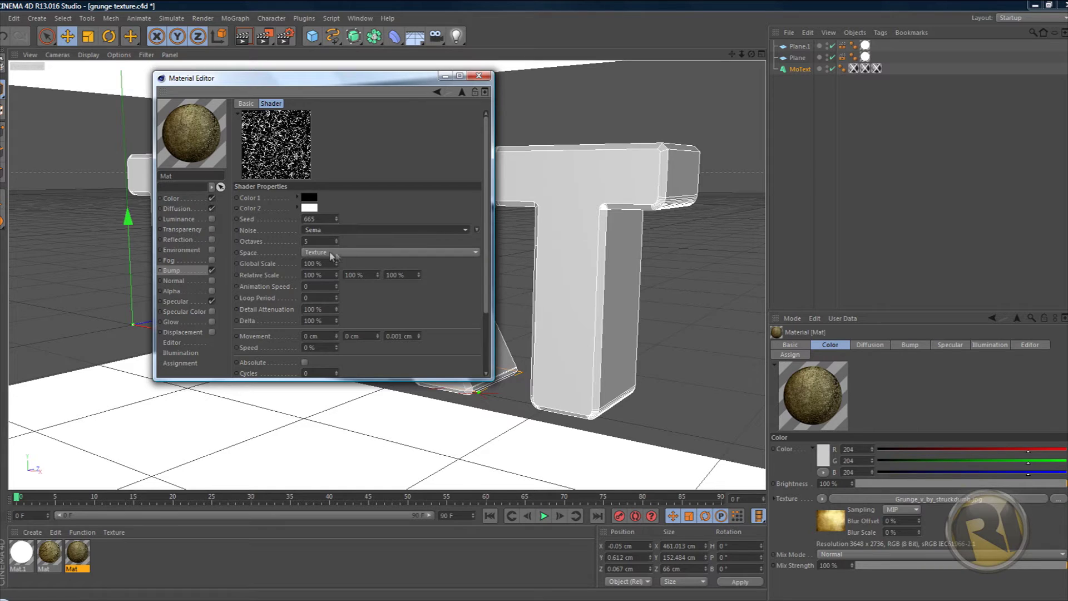
pyautogui.click(347, 251)
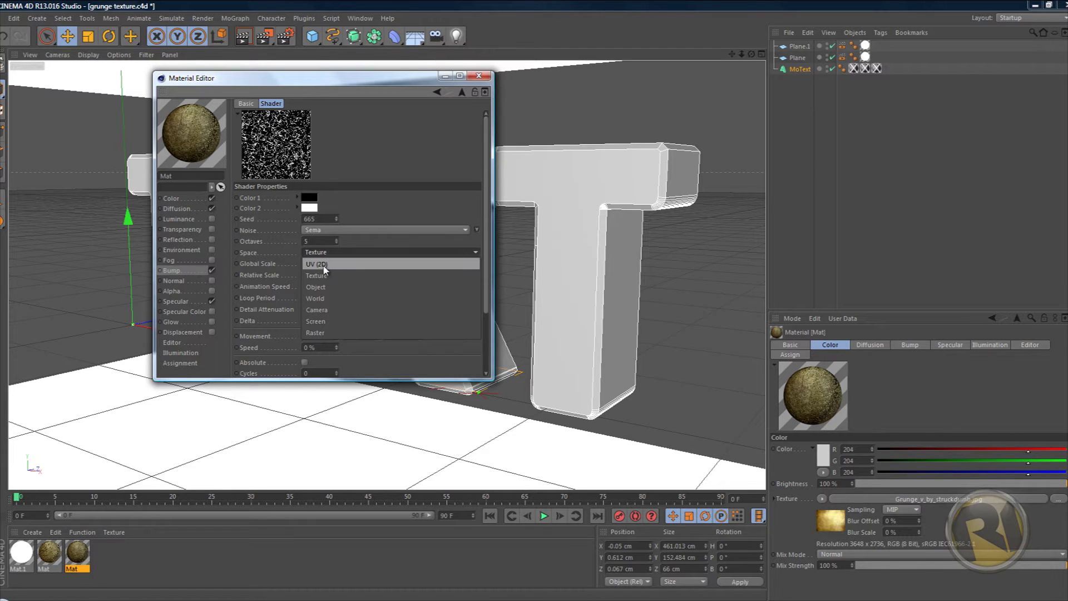
pyautogui.click(336, 265)
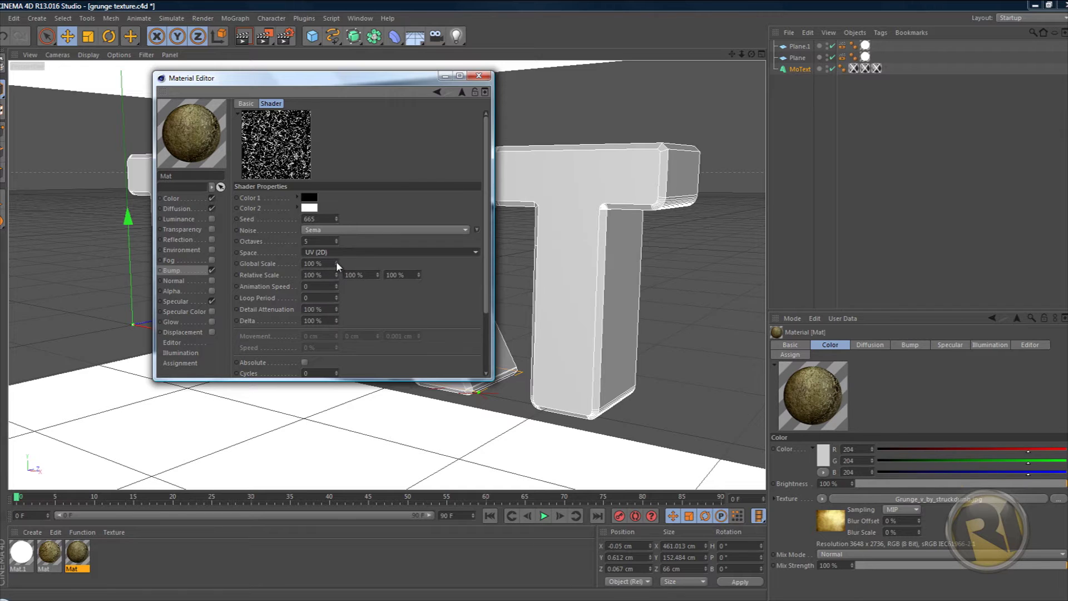
# Set the bump noise Global Scale to 40% and Relative Scale X to 334%.
pyautogui.moveTo(336, 262); pyautogui.dragTo(336, 266)
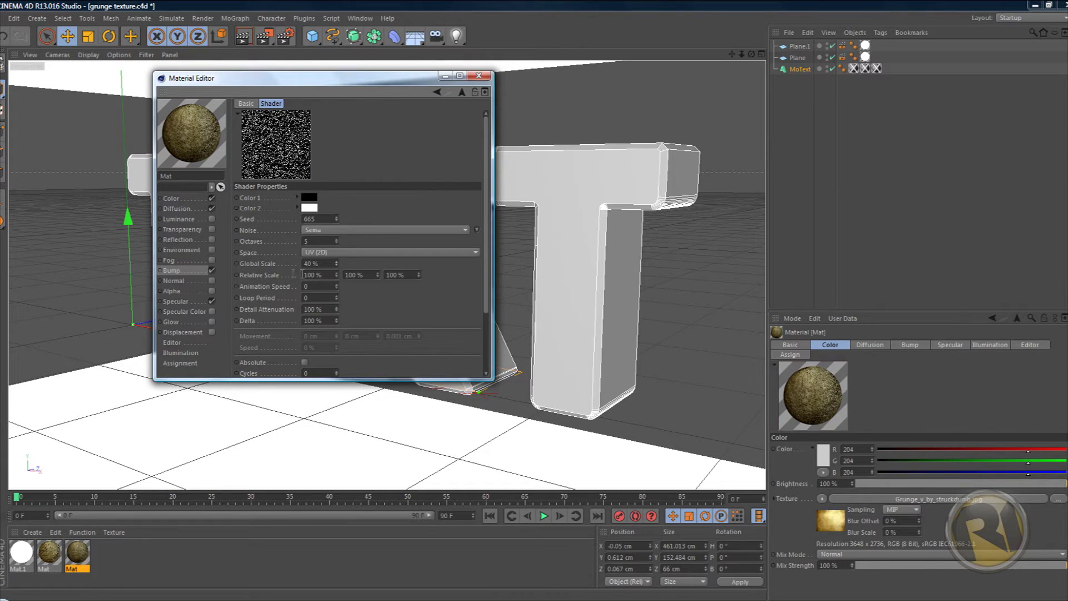
pyautogui.moveTo(336, 273); pyautogui.dragTo(336, 273)
pyautogui.click(336, 277)
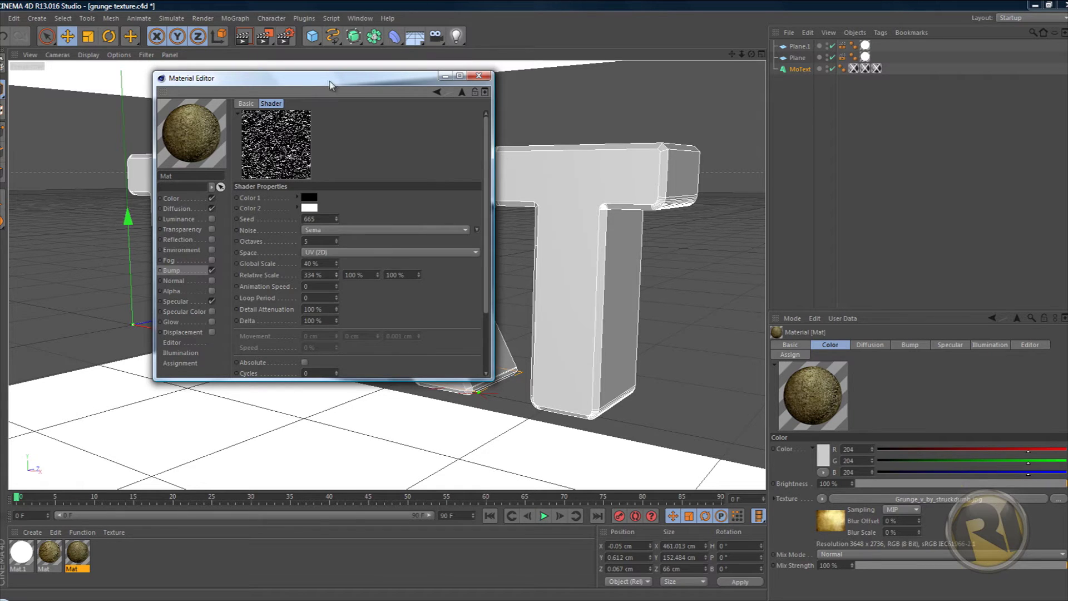
pyautogui.moveTo(332, 84); pyautogui.dragTo(319, 247)
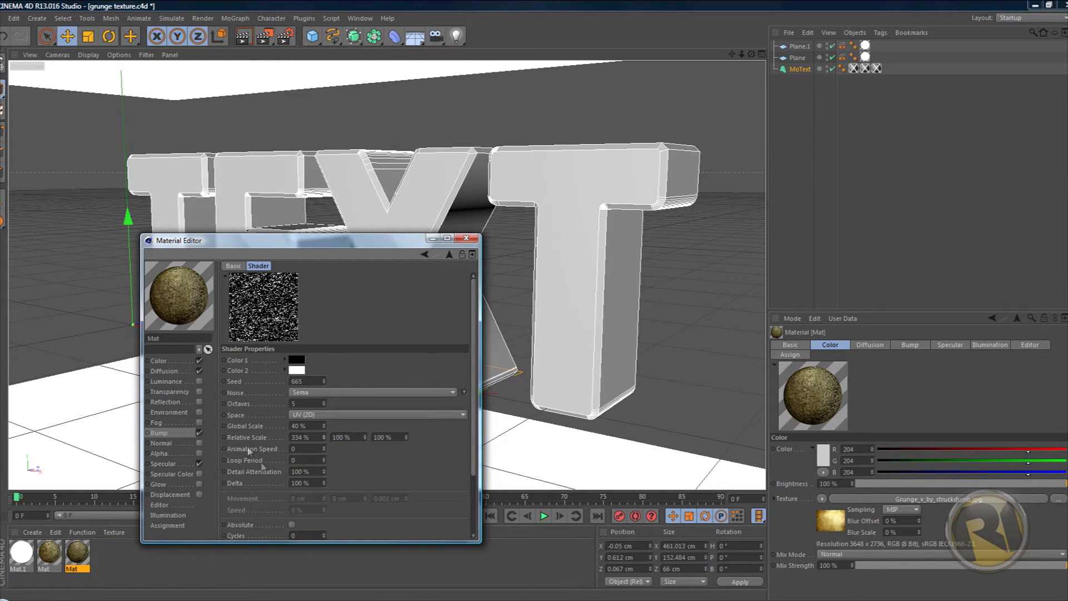
# Set the Specular channel to Colored mode with about 61% width.
pyautogui.click(165, 371)
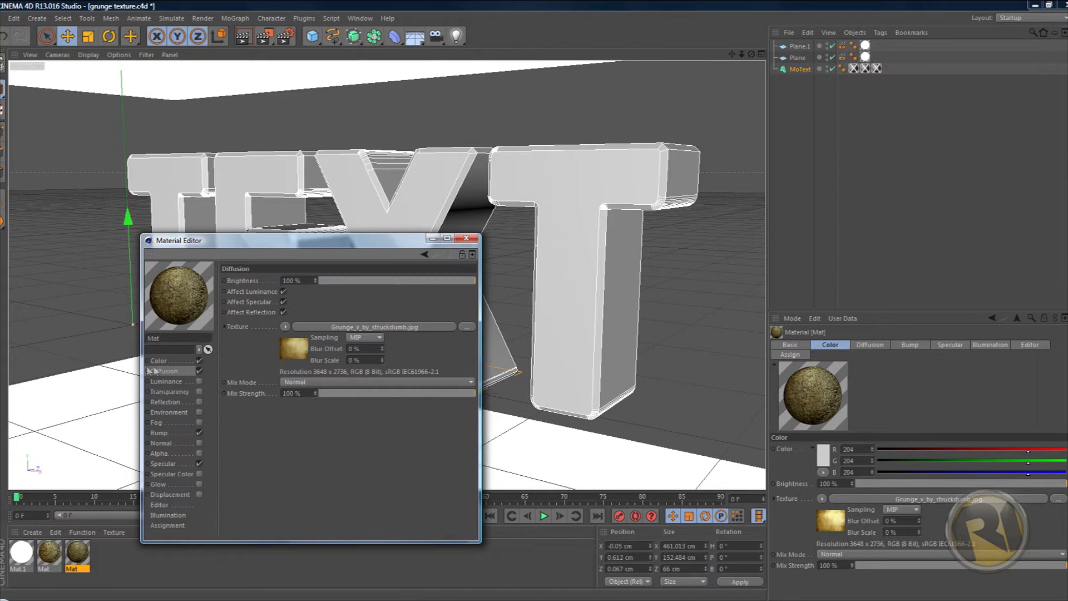
pyautogui.click(159, 360)
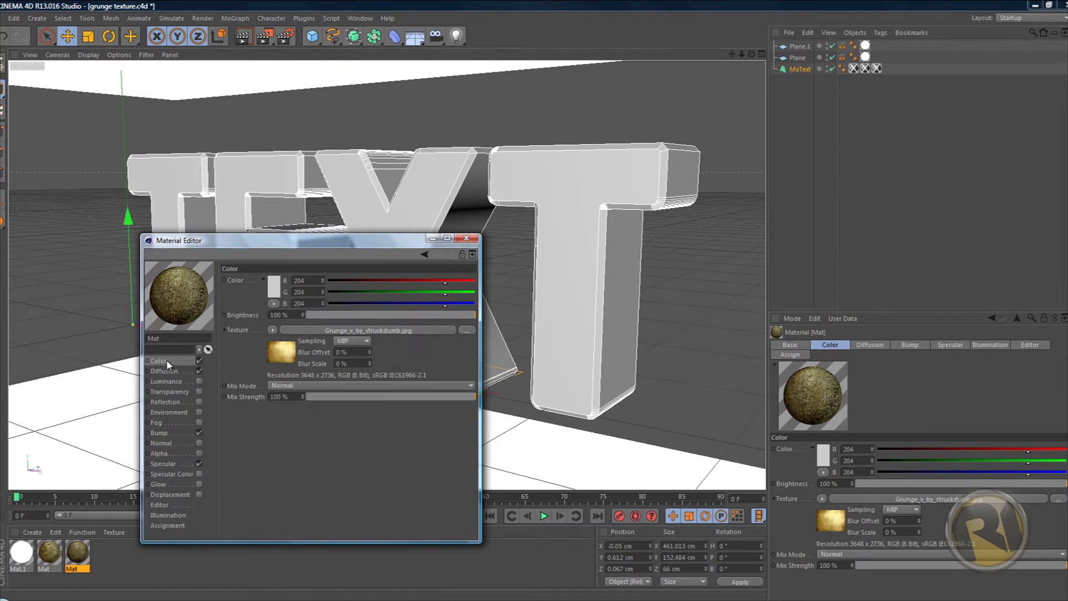
pyautogui.click(177, 432)
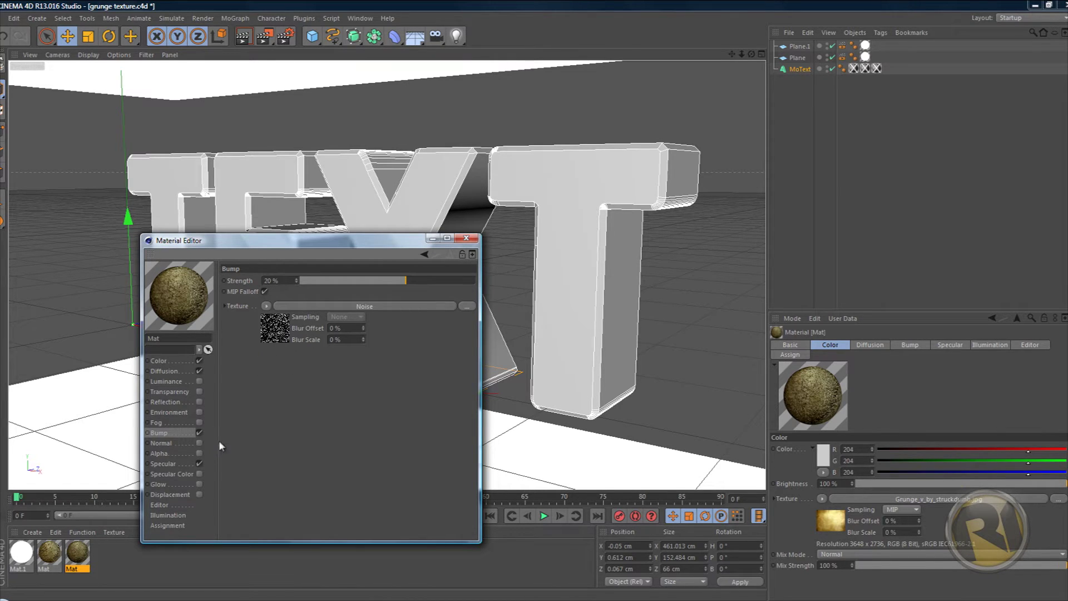
pyautogui.click(183, 462)
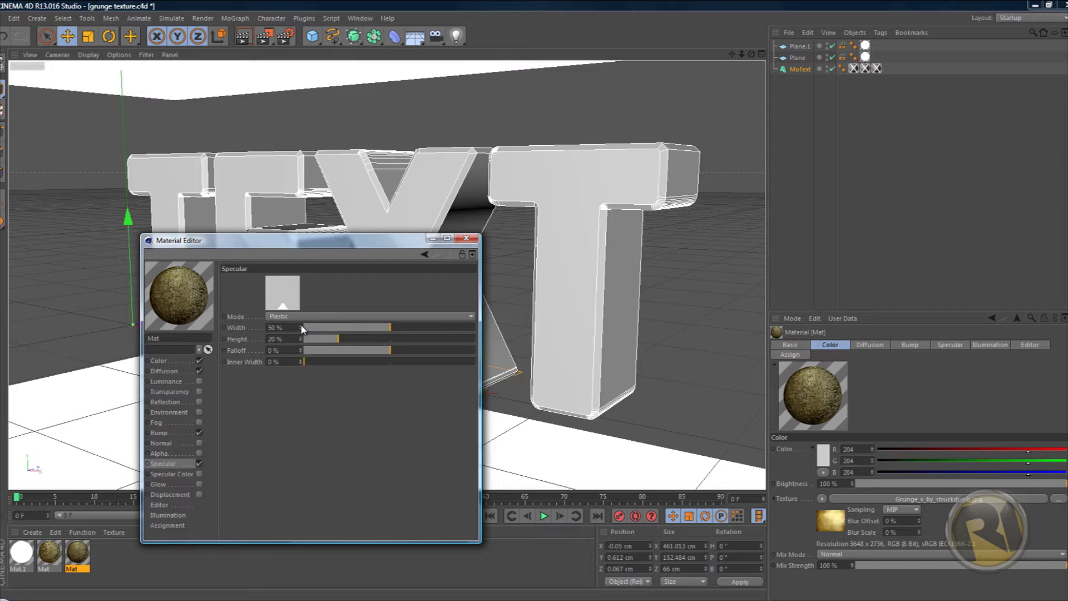
pyautogui.moveTo(300, 323); pyautogui.dragTo(301, 330)
pyautogui.click(278, 316)
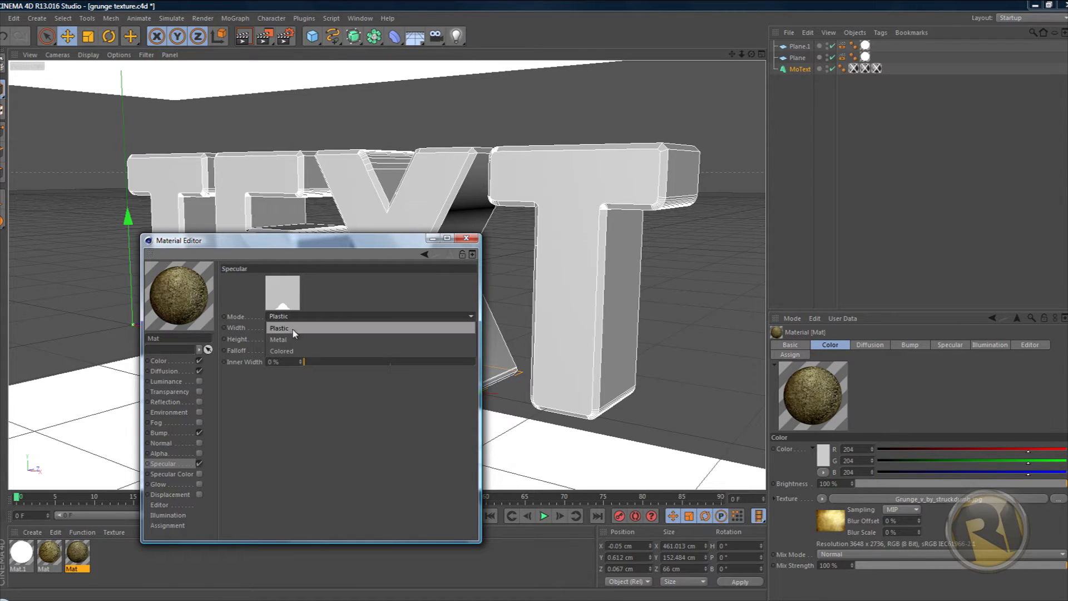
pyautogui.click(289, 350)
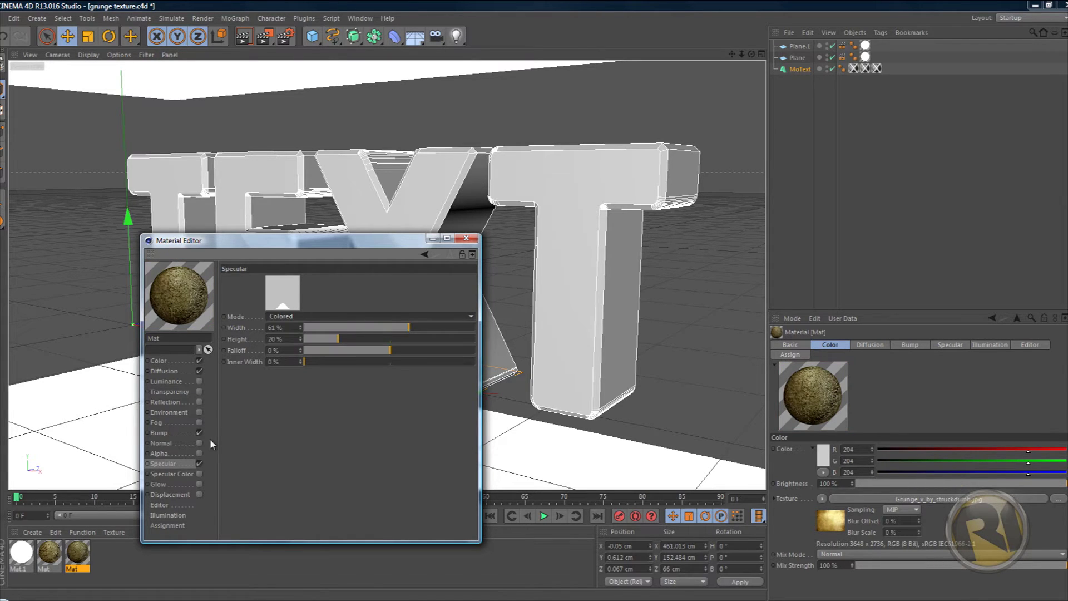
# Raise Bump strength to 80% and close the Material Editor.
pyautogui.click(165, 430)
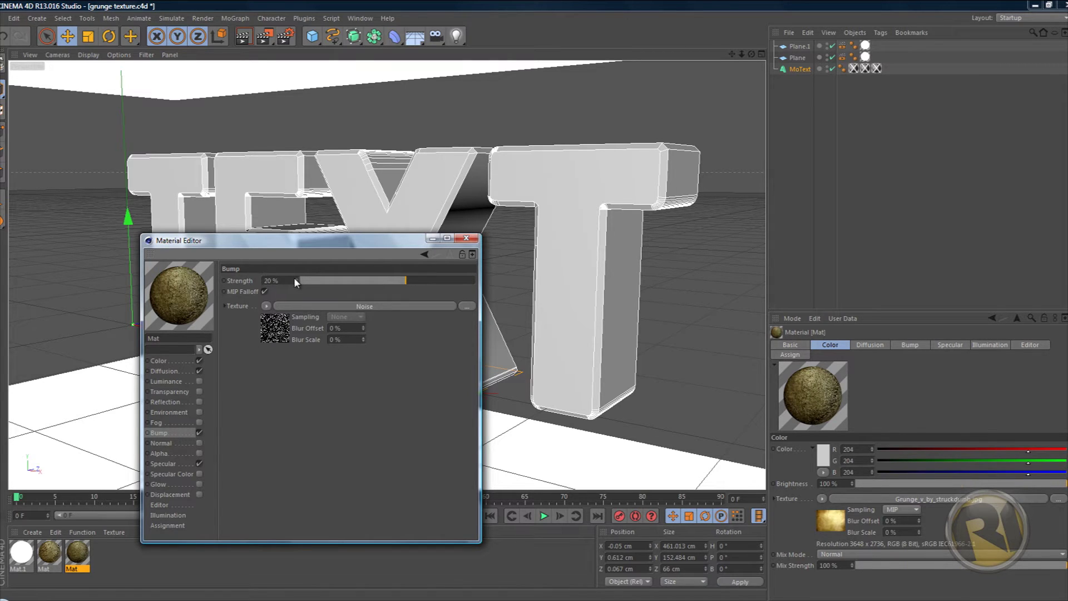
pyautogui.moveTo(296, 277); pyautogui.dragTo(295, 285)
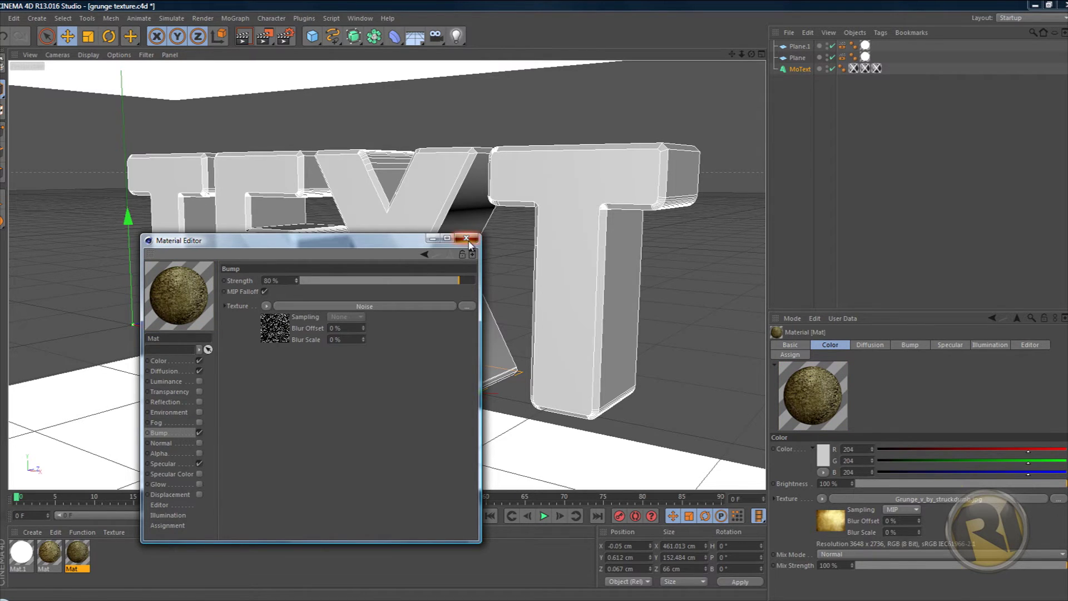
pyautogui.click(466, 239)
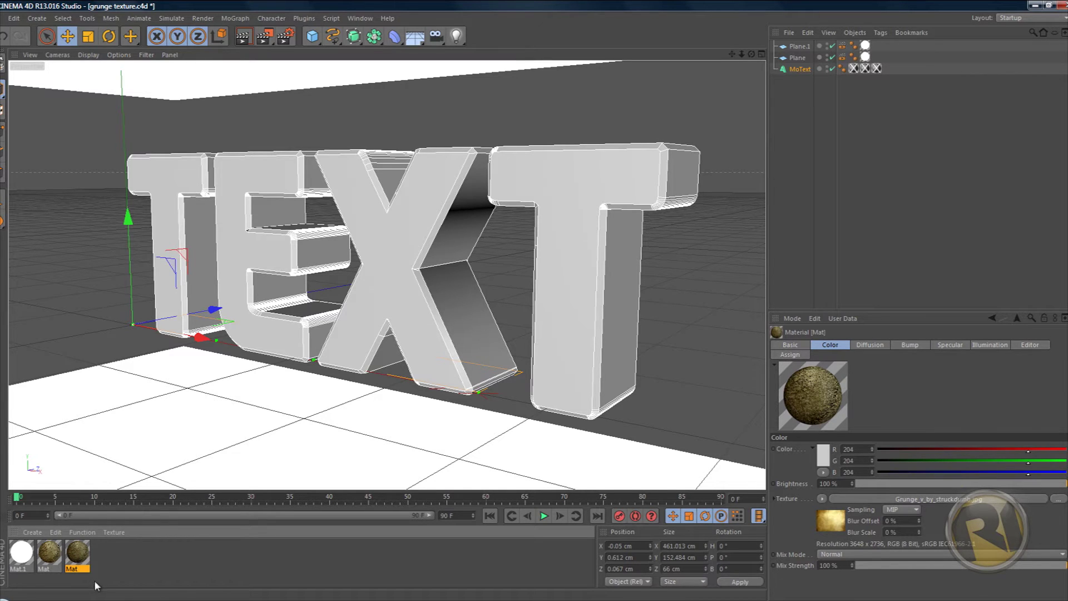
# Drop Mat onto the MoText object and clear out its three old texture tags.
pyautogui.moveTo(78, 556); pyautogui.dragTo(400, 250)
pyautogui.moveTo(414, 230); pyautogui.dragTo(414, 231)
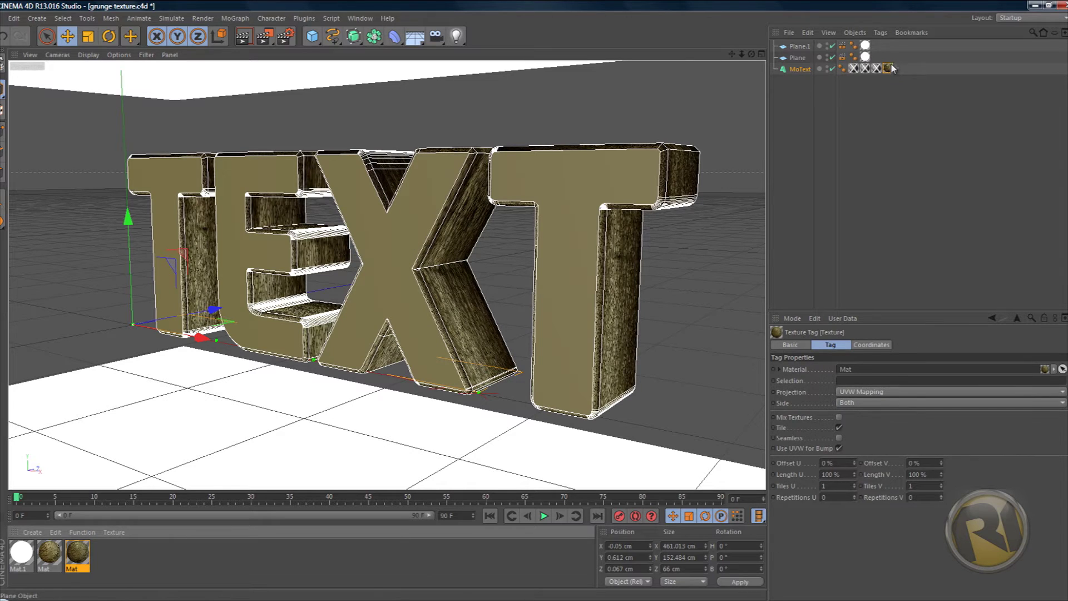
pyautogui.moveTo(888, 67); pyautogui.dragTo(854, 69)
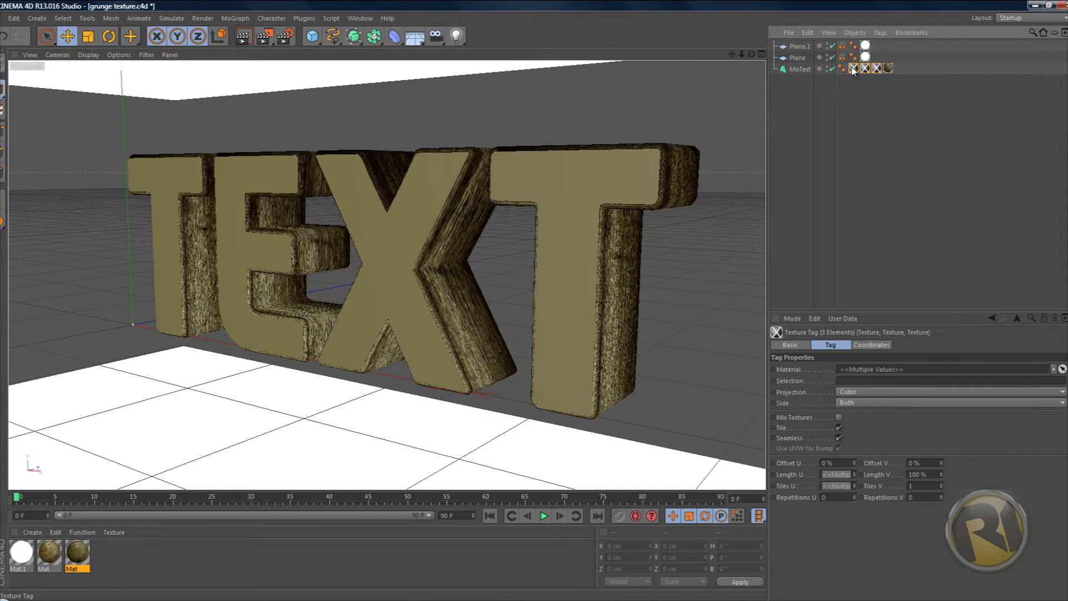
pyautogui.click(796, 69)
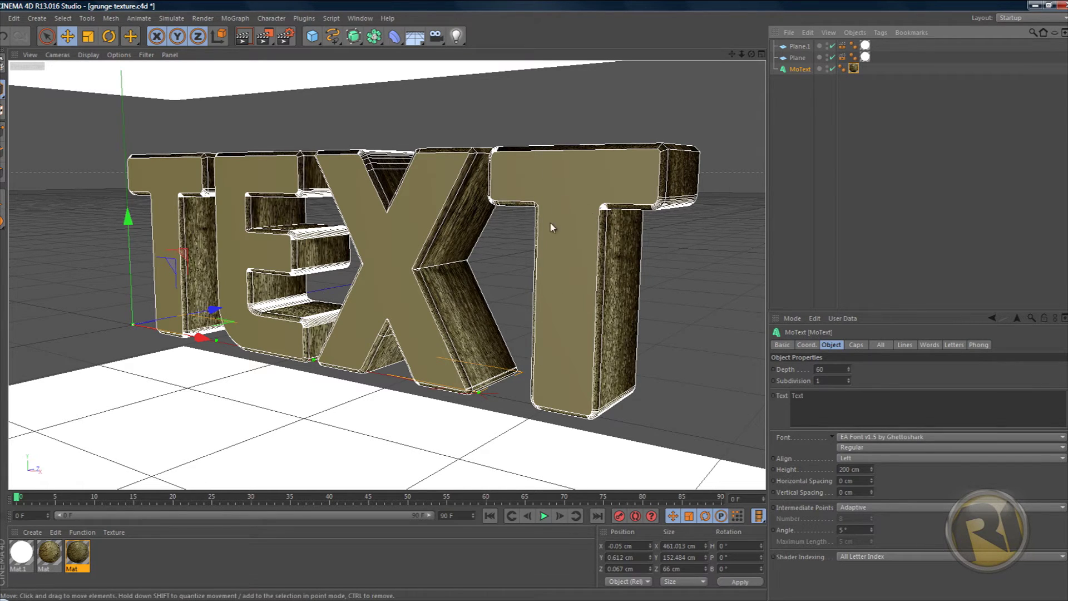
# Set the Mat texture tag to Cubic projection, Seamless, with Length U at 53%.
pyautogui.click(853, 68)
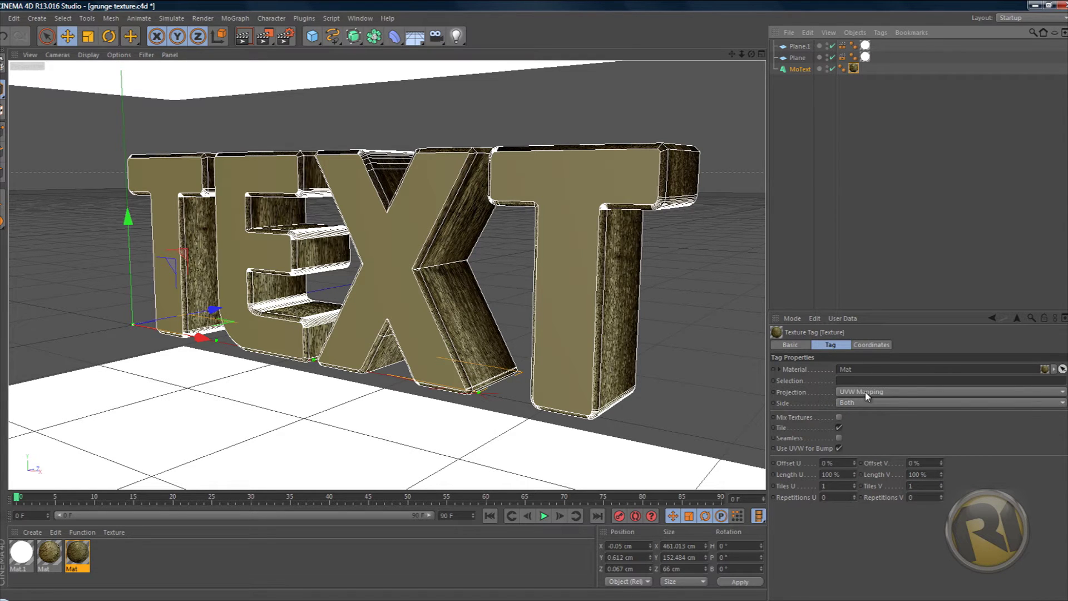
pyautogui.click(863, 392)
pyautogui.click(866, 440)
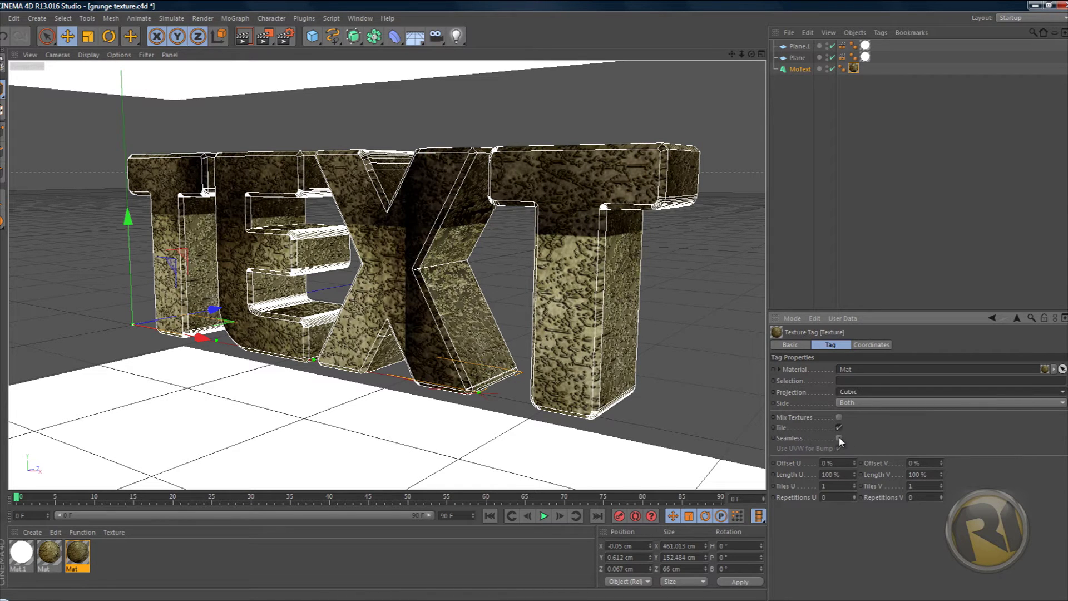
pyautogui.click(838, 438)
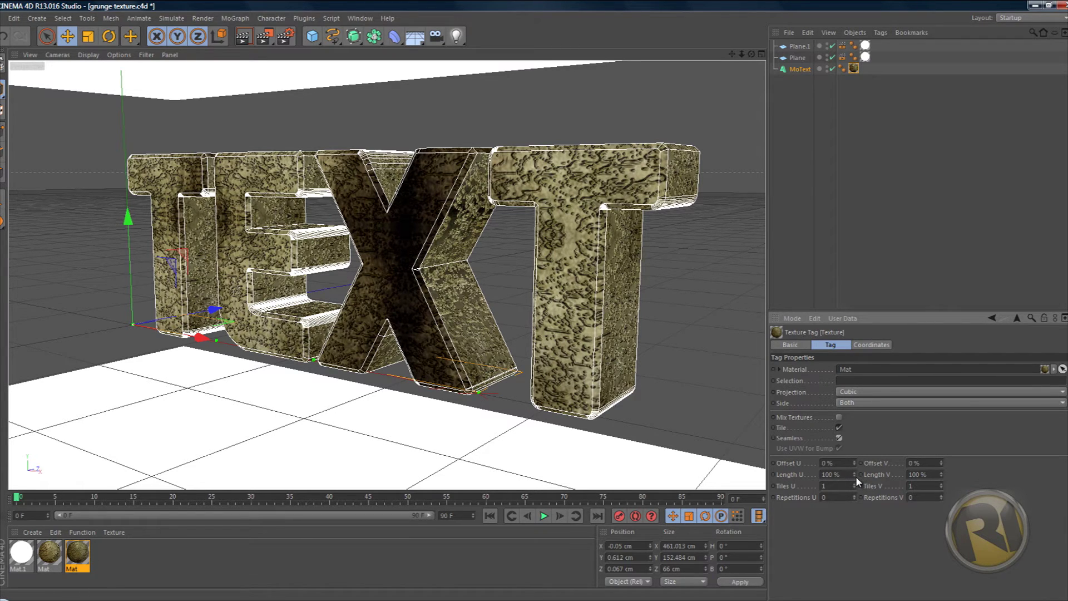
pyautogui.moveTo(855, 476); pyautogui.dragTo(855, 481)
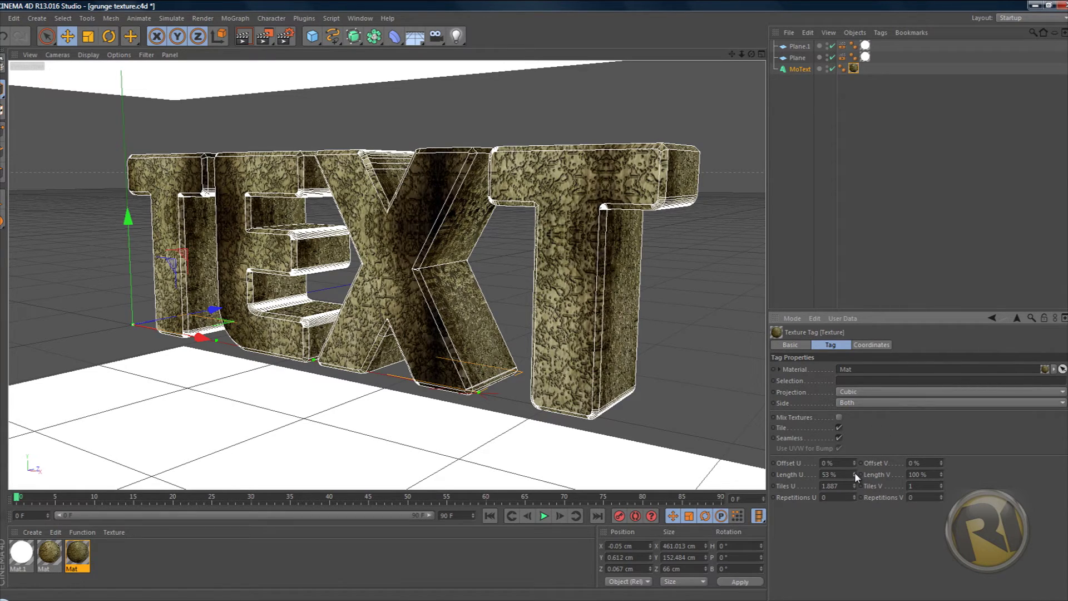
# Set the texture tag's Length U to 120% and orbit to a low view of the text.
pyautogui.moveTo(855, 472); pyautogui.dragTo(854, 472)
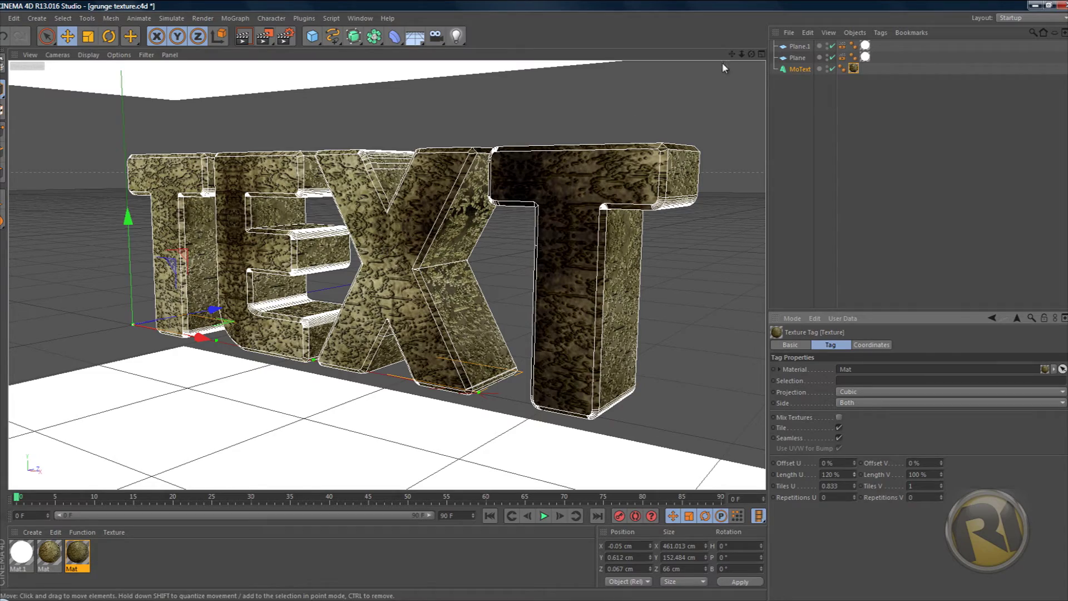
pyautogui.keyDown('alt'); pyautogui.moveTo(536, 300); pyautogui.dragTo(534, 303); pyautogui.keyUp('alt')
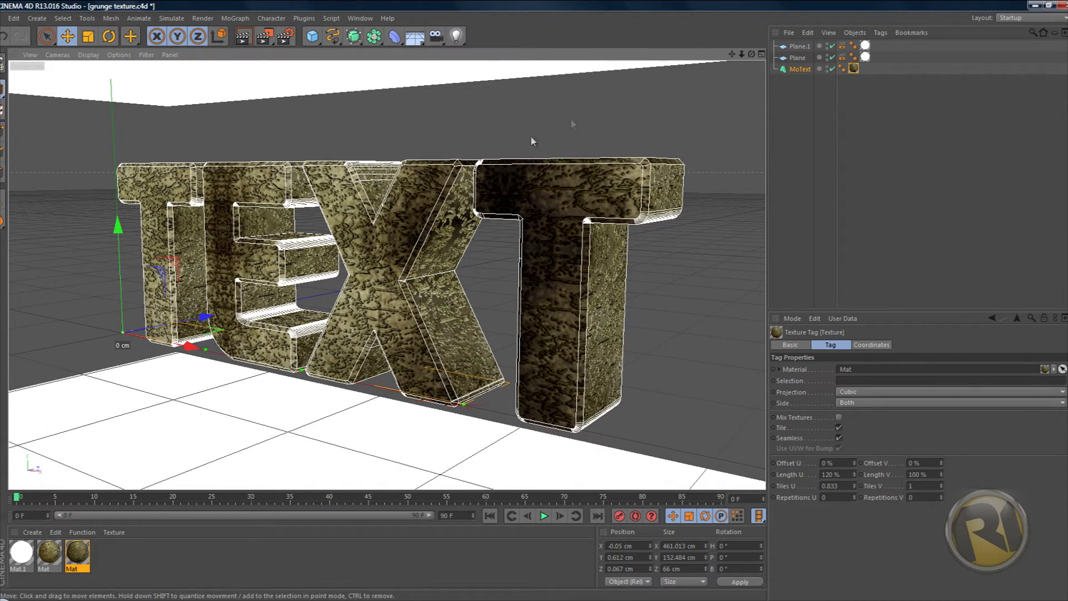
pyautogui.moveTo(751, 54); pyautogui.dragTo(535, 303)
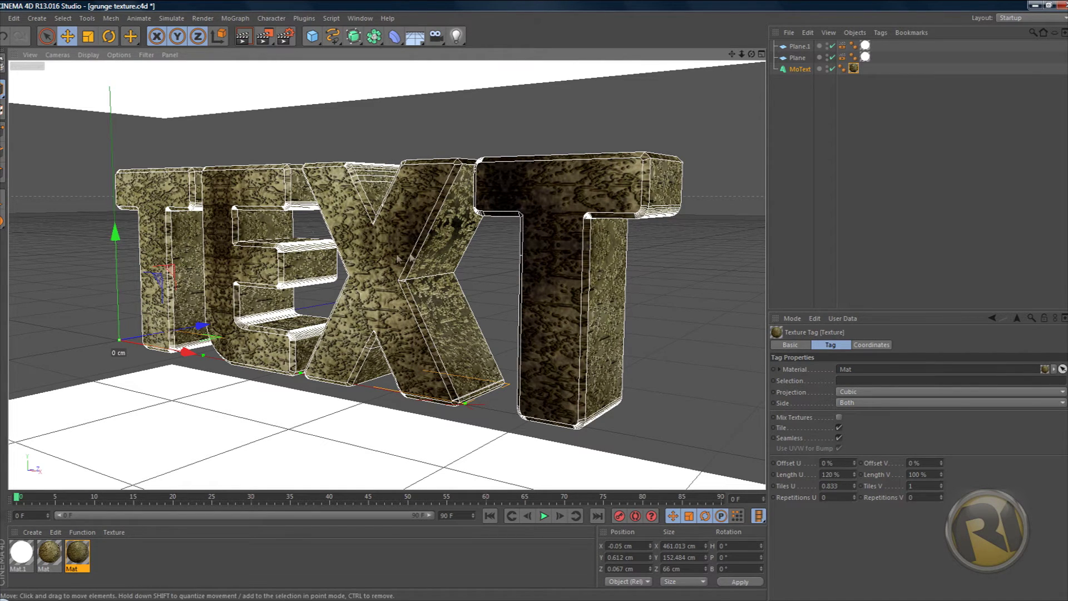
pyautogui.click(243, 36)
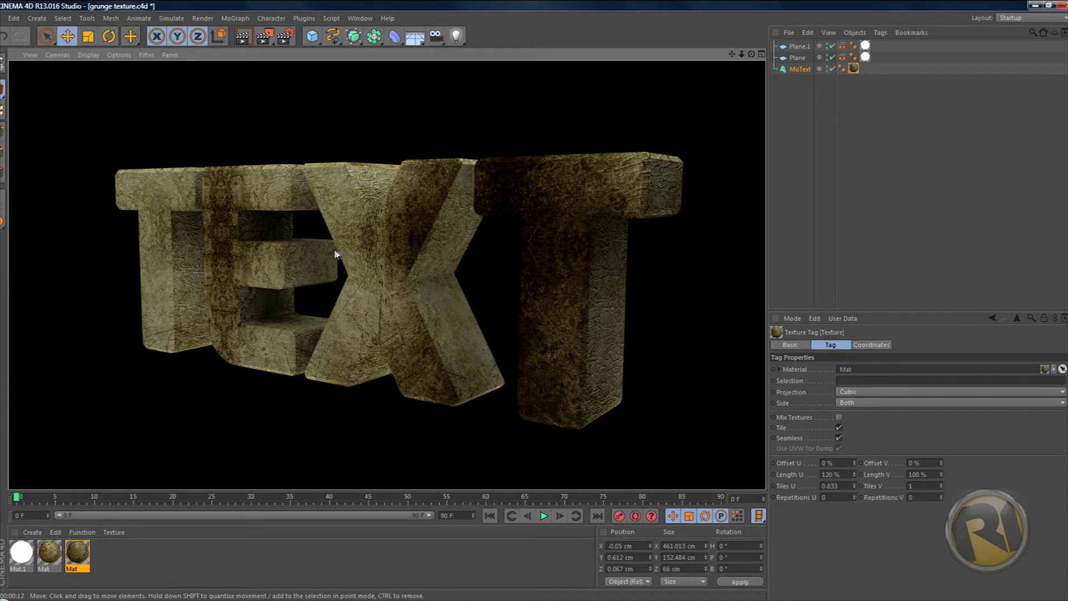
# Orbit around the text to clear the viewport render.
pyautogui.keyDown('alt'); pyautogui.moveTo(334, 249); pyautogui.dragTo(551, 303); pyautogui.keyUp('alt')
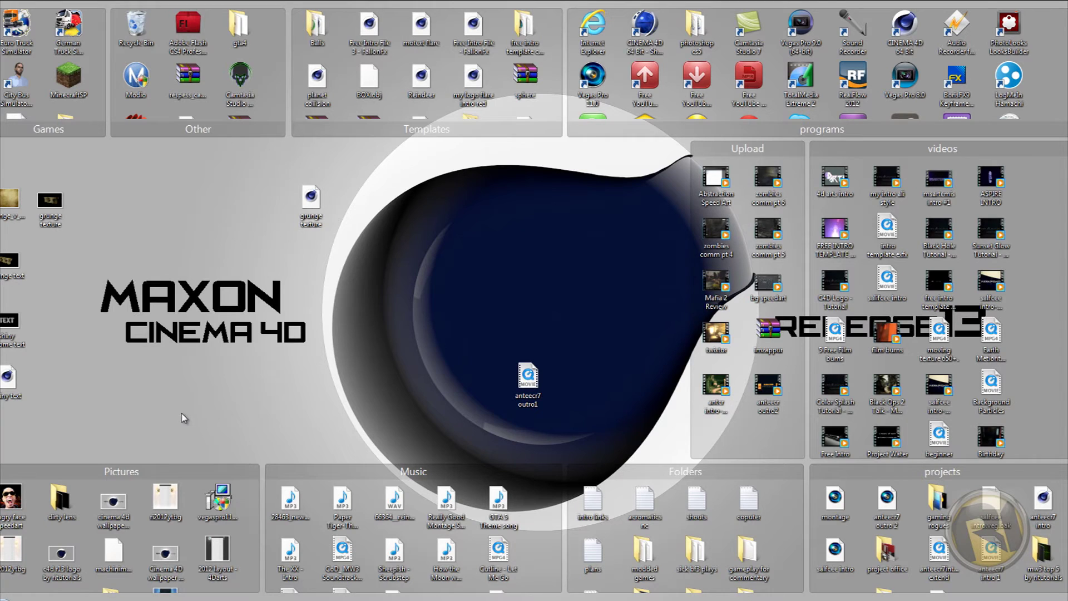
# View the shiny chrome text image, then return to the shiny text.c4d scene.
pyautogui.doubleClick(12, 330)
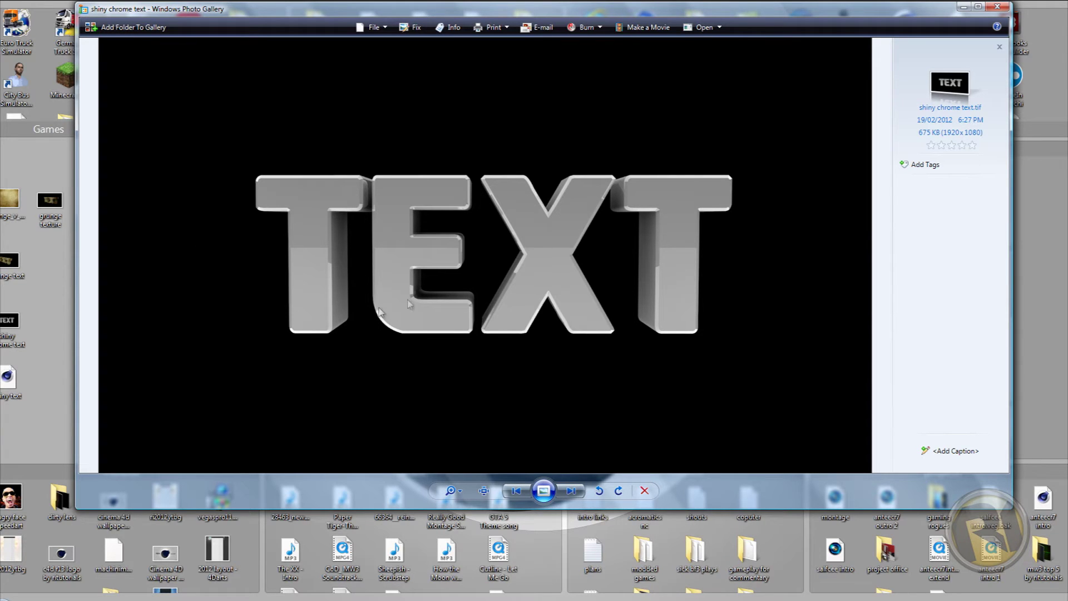
pyautogui.click(1004, 7)
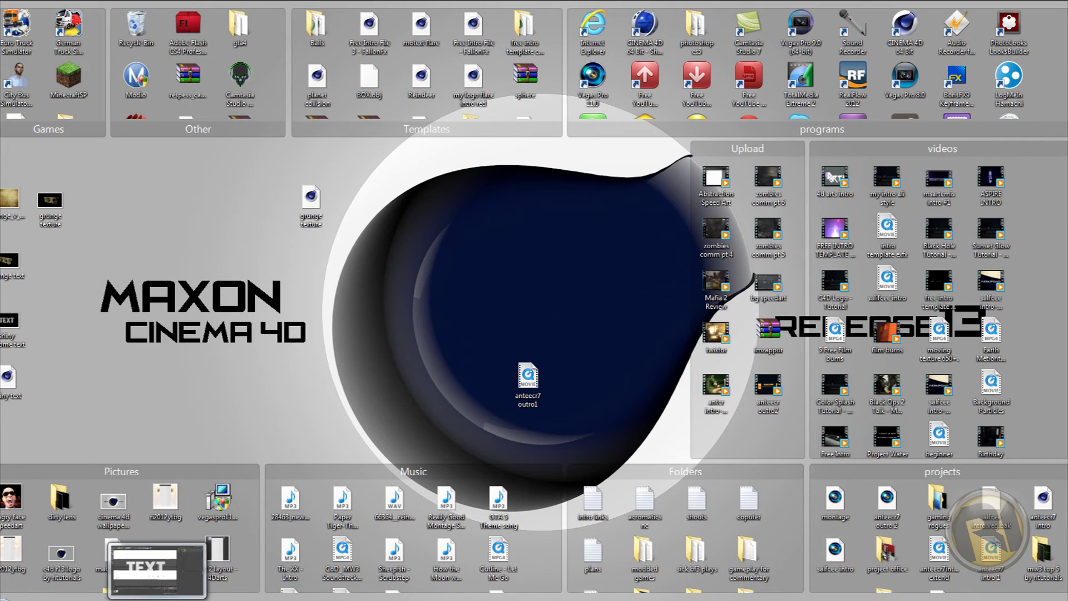
pyautogui.click(158, 568)
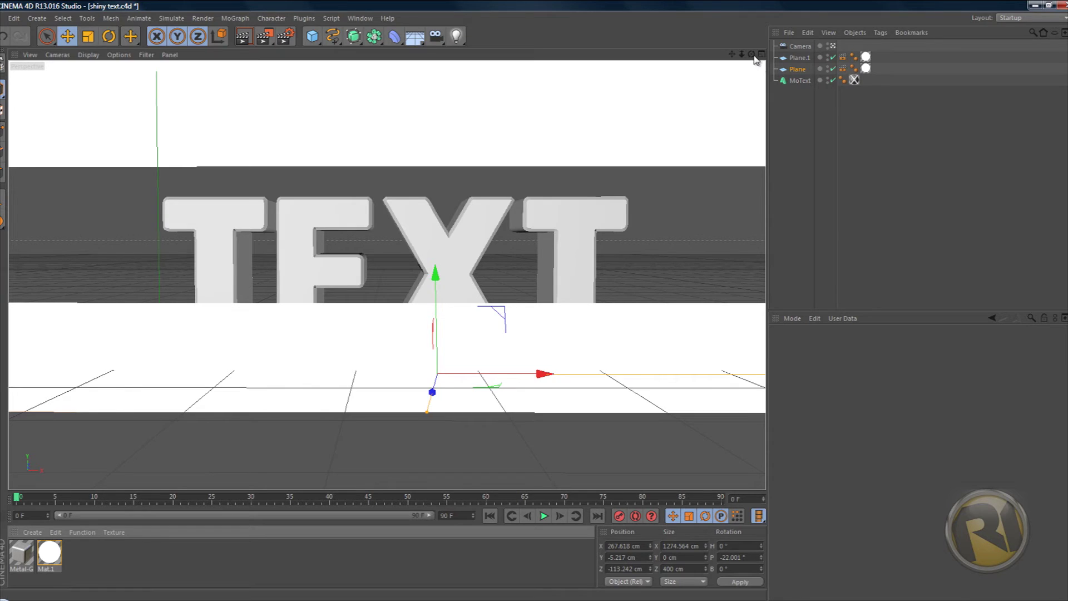
# Orbit around the TEXT model to inspect it, then save the scene as shiny text.c4d.
pyautogui.moveTo(752, 54); pyautogui.dragTo(536, 306)
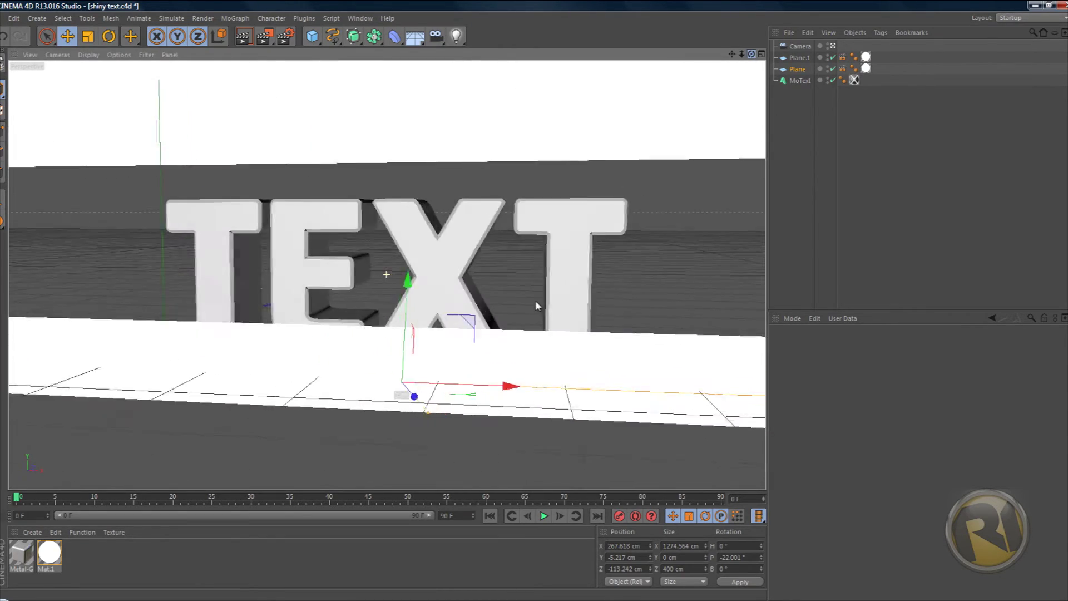
pyautogui.scroll(-3, 535, 305)
pyautogui.scroll(-2, 536, 305)
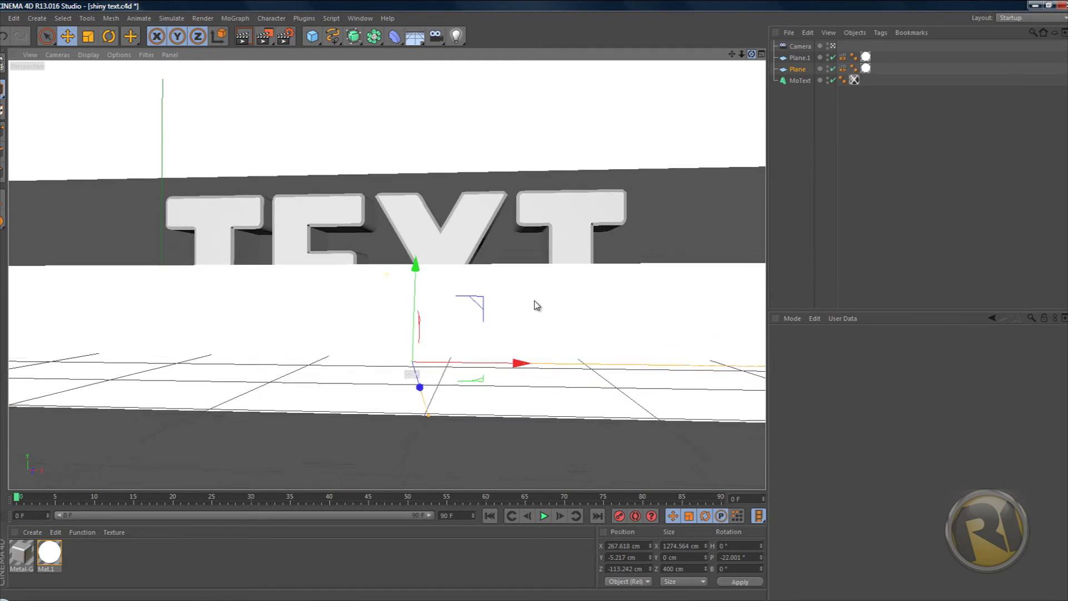
pyautogui.moveTo(536, 305)
pyautogui.keyDown('alt'); pyautogui.mouseDown()
pyautogui.moveTo(520, 305)
pyautogui.moveTo(547, 305)
pyautogui.moveTo(536, 306)
pyautogui.mouseUp(); pyautogui.keyUp('alt')
pyautogui.hotkey('ctrl', 's')
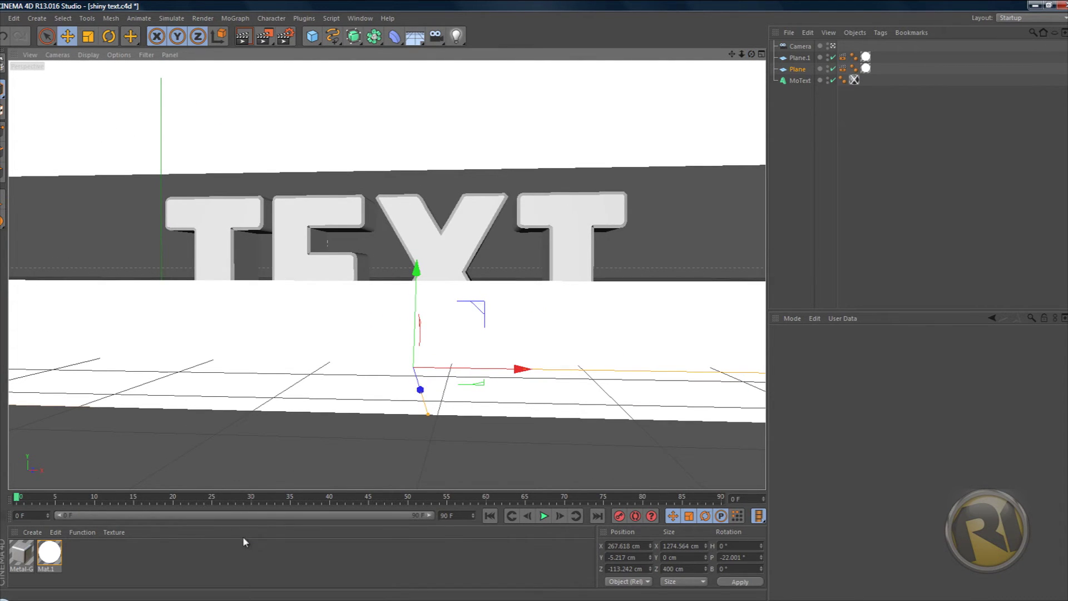
# Create material Mat, lower its Color brightness to 90% and enable its Reflection channel.
pyautogui.doubleClick(137, 560)
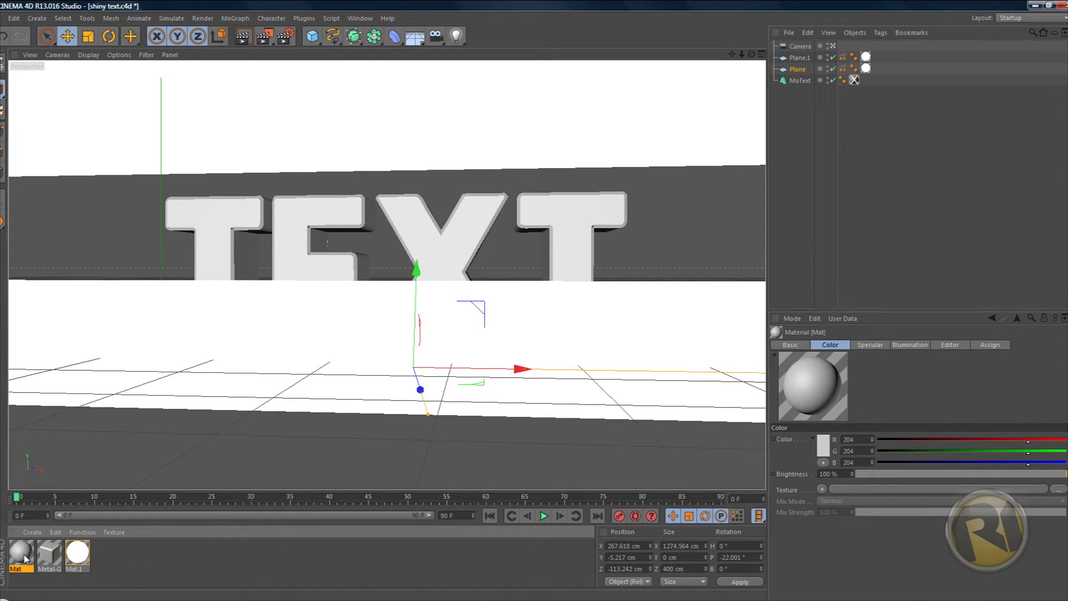
pyautogui.doubleClick(22, 554)
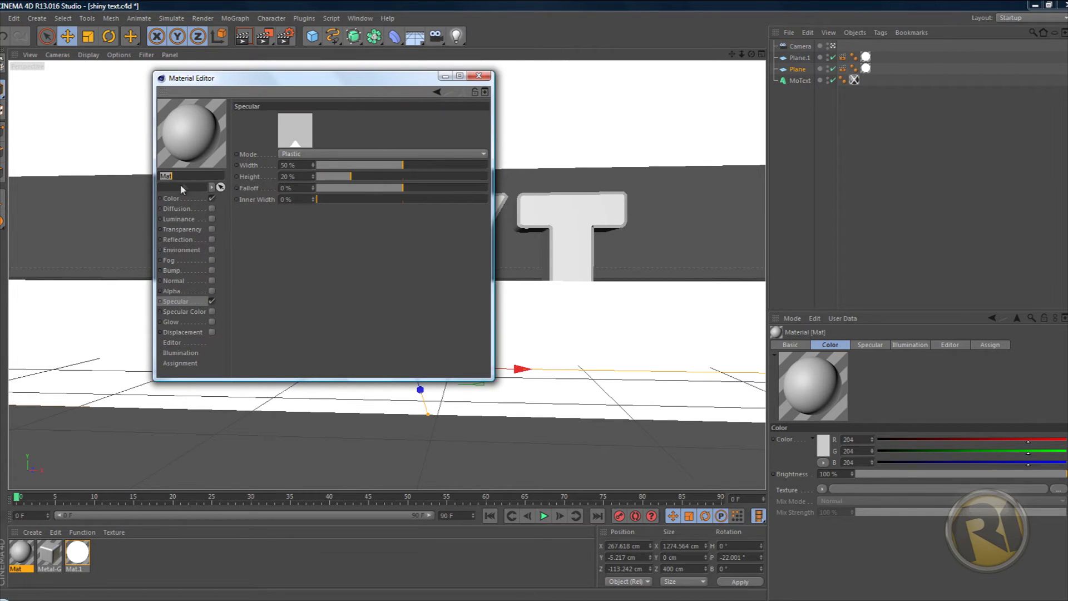
pyautogui.click(174, 199)
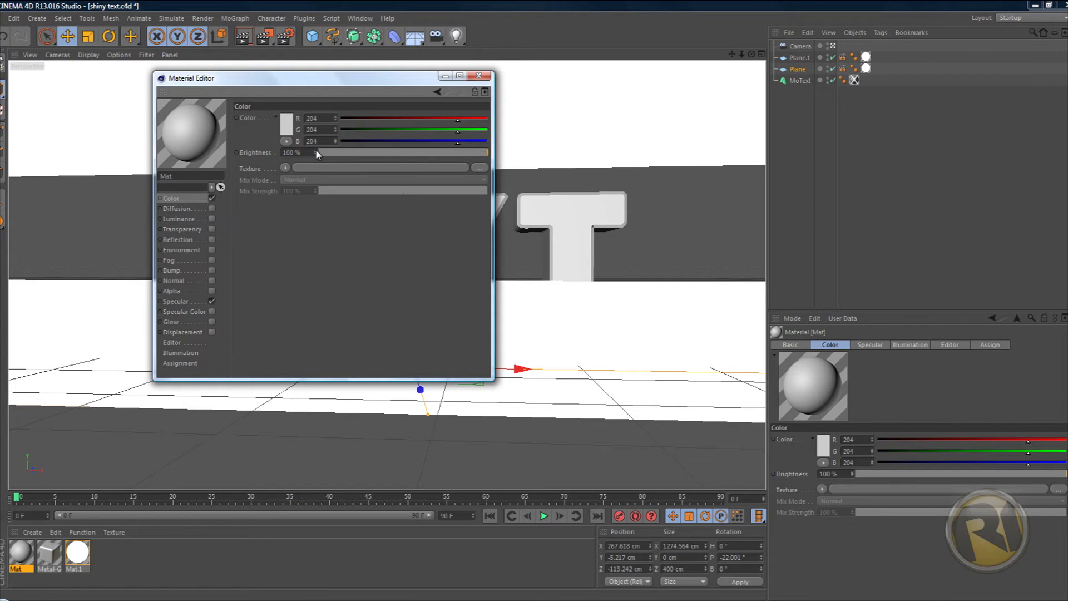
pyautogui.moveTo(315, 154); pyautogui.dragTo(316, 154)
pyautogui.click(287, 129)
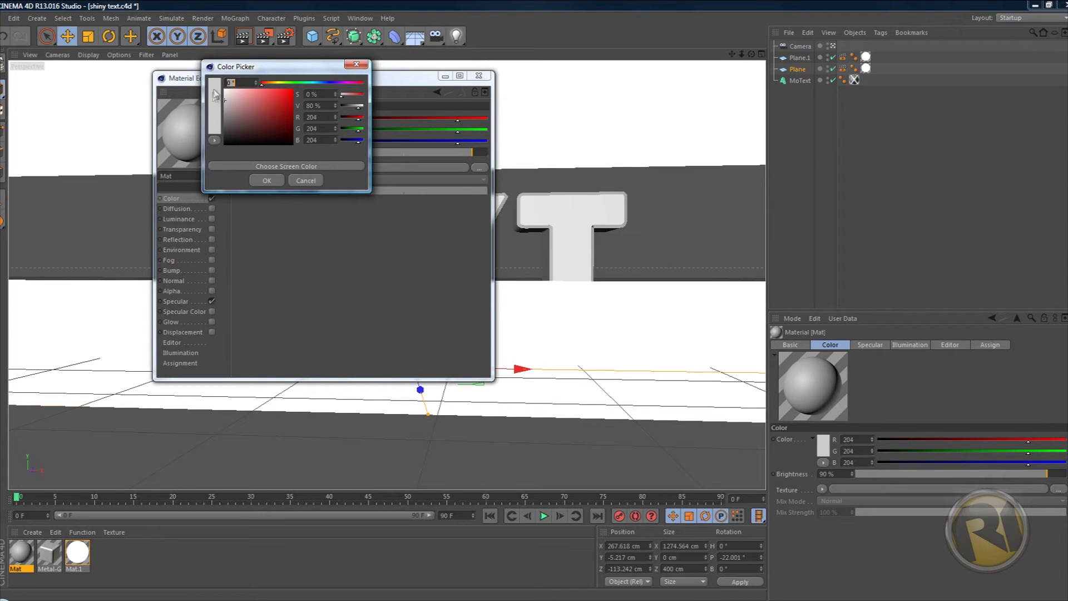
pyautogui.click(267, 180)
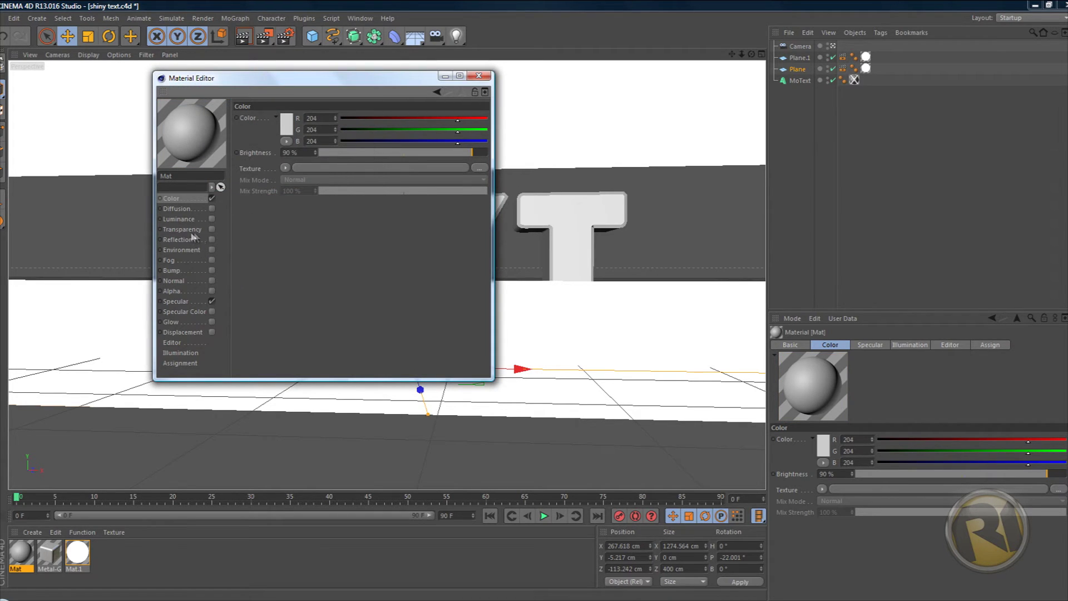
pyautogui.click(209, 239)
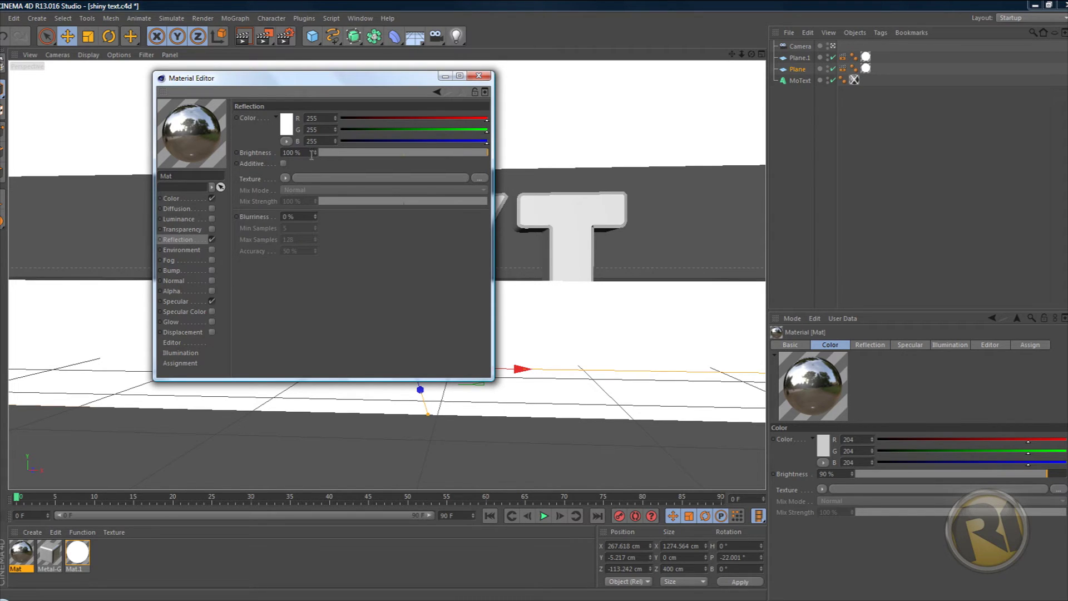
# Set Mat's Reflection brightness to 20% and load a Fresnel shader as the reflection texture.
pyautogui.moveTo(316, 154); pyautogui.dragTo(316, 155)
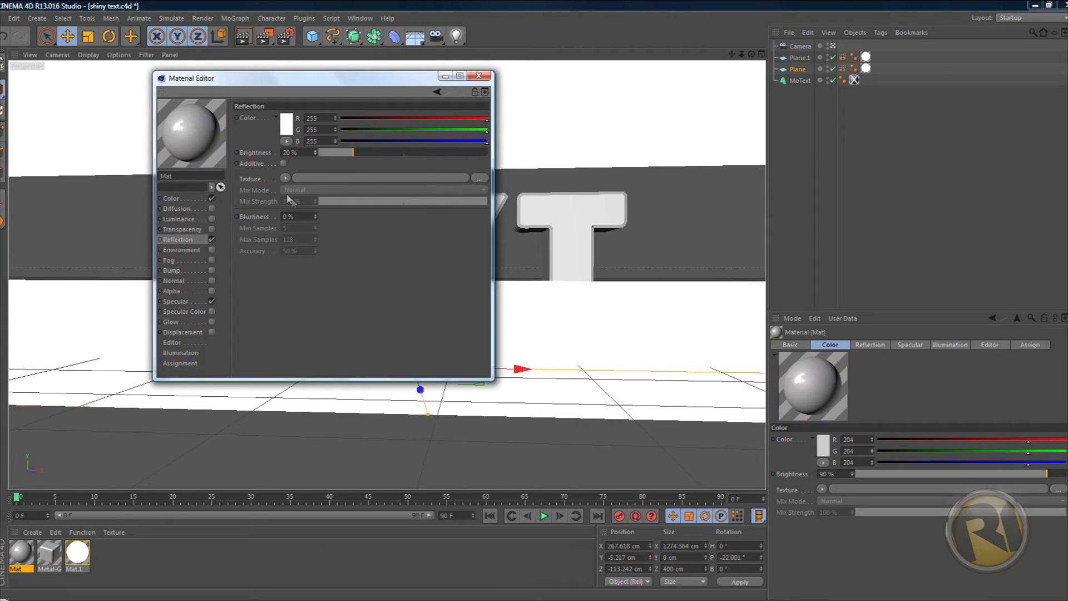
pyautogui.click(285, 179)
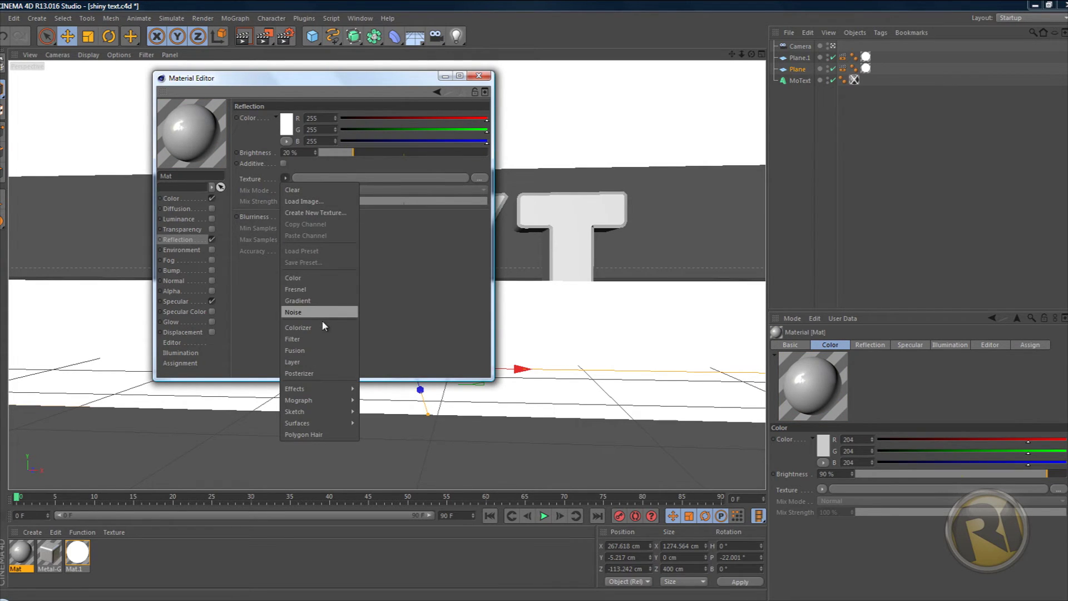
pyautogui.click(249, 177)
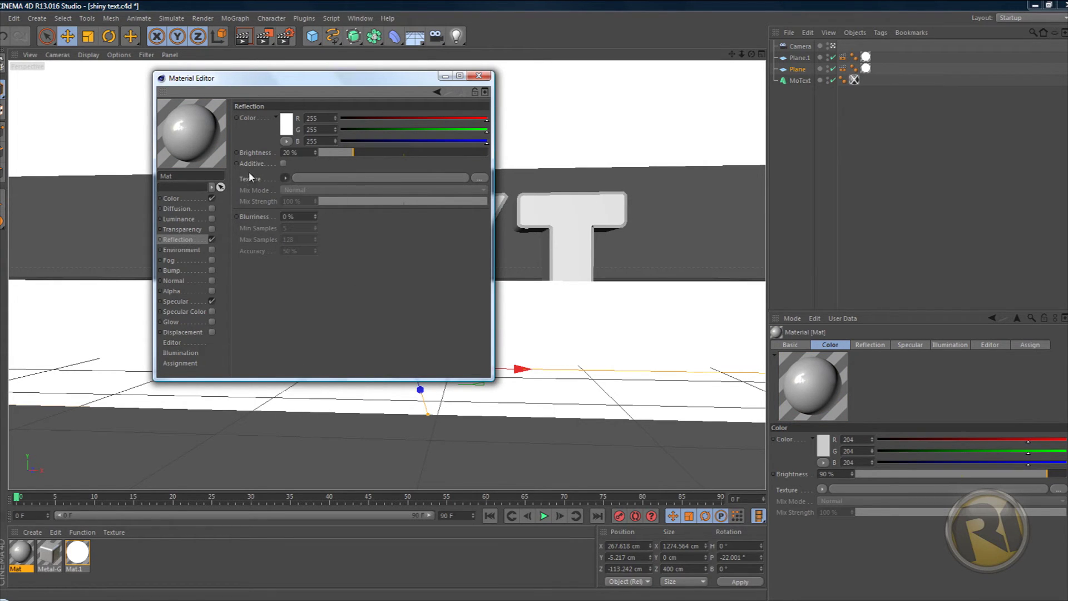
pyautogui.click(286, 178)
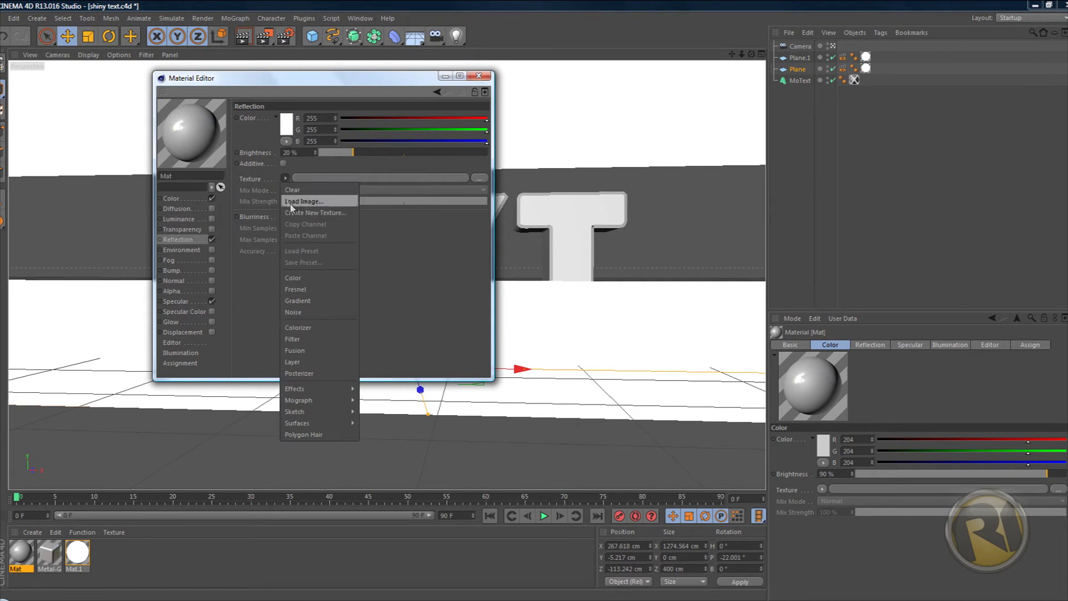
pyautogui.click(294, 289)
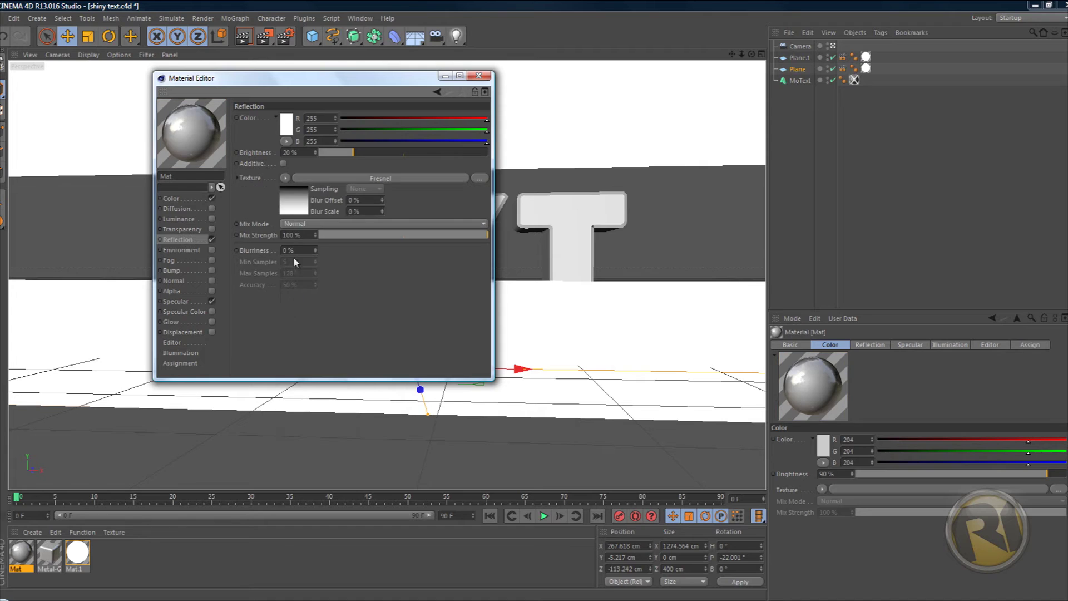
pyautogui.click(293, 203)
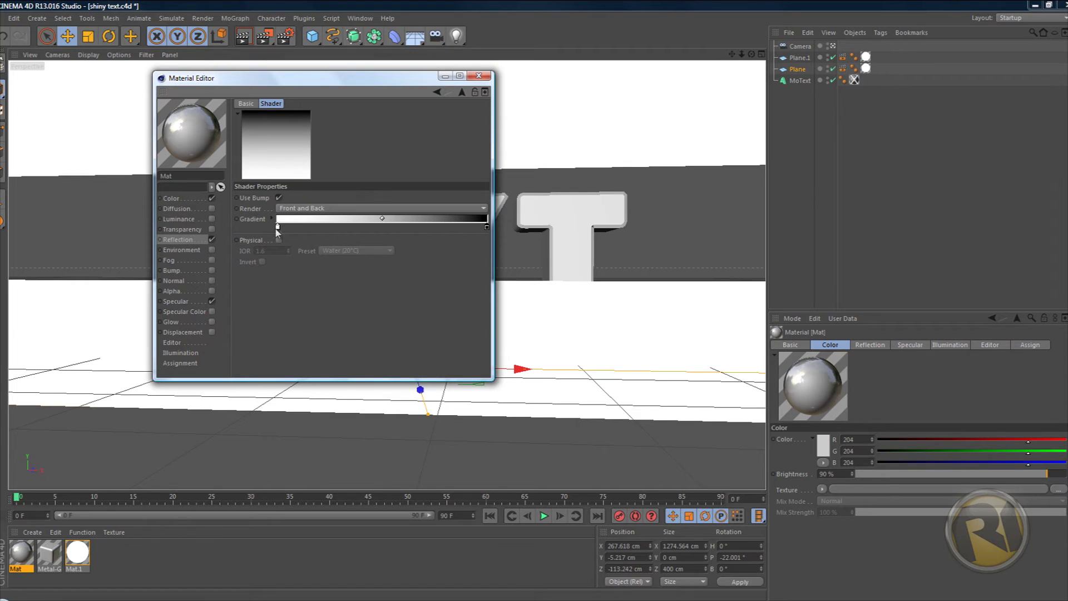
# Recolour the Fresnel gradient's dark right knot to medium grey (V about 38.8%, RGB 98).
pyautogui.doubleClick(487, 227)
pyautogui.click(414, 224)
pyautogui.moveTo(414, 224); pyautogui.dragTo(395, 234)
pyautogui.click(467, 281)
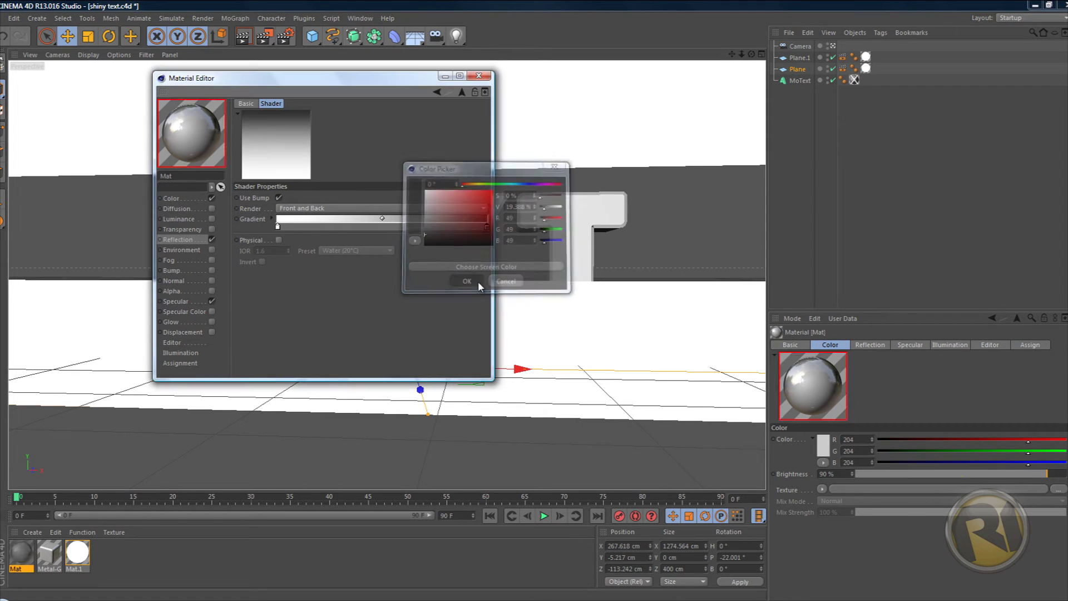
pyautogui.doubleClick(487, 225)
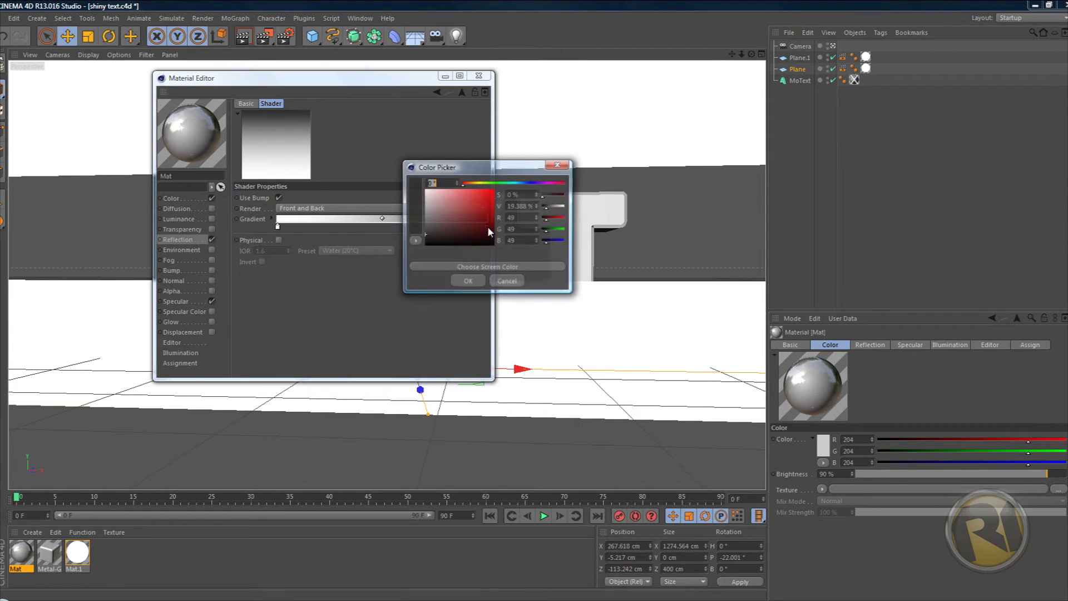
pyautogui.moveTo(414, 234); pyautogui.dragTo(406, 225)
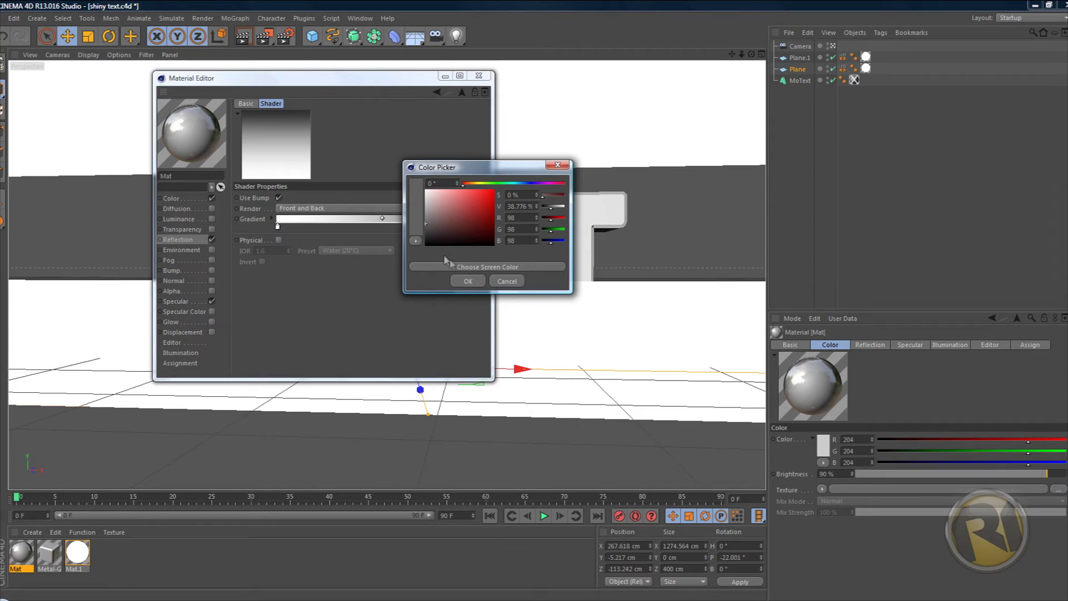
pyautogui.click(467, 280)
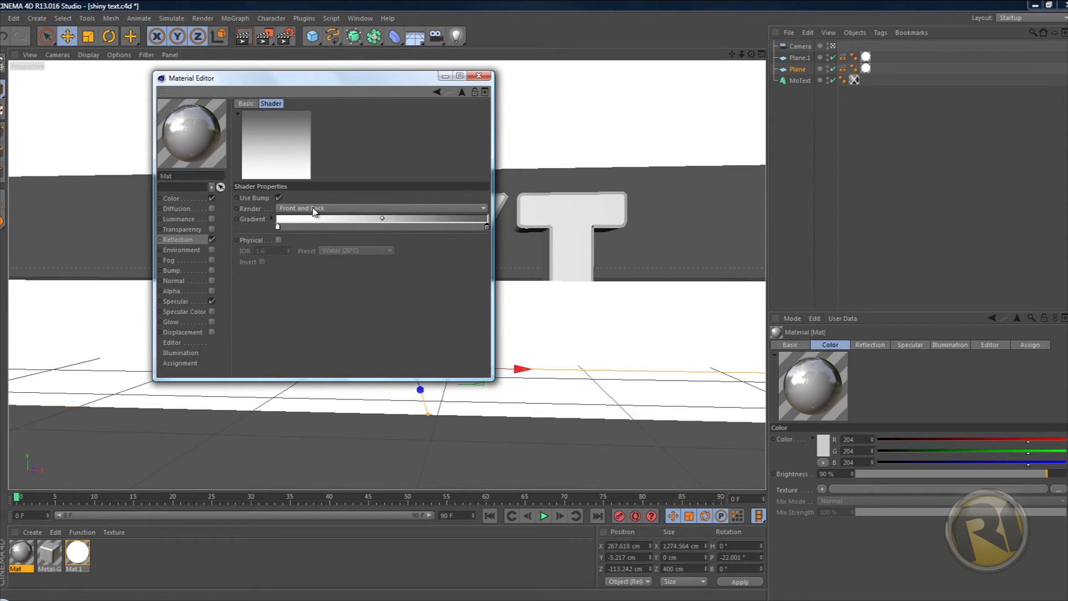
pyautogui.click(289, 210)
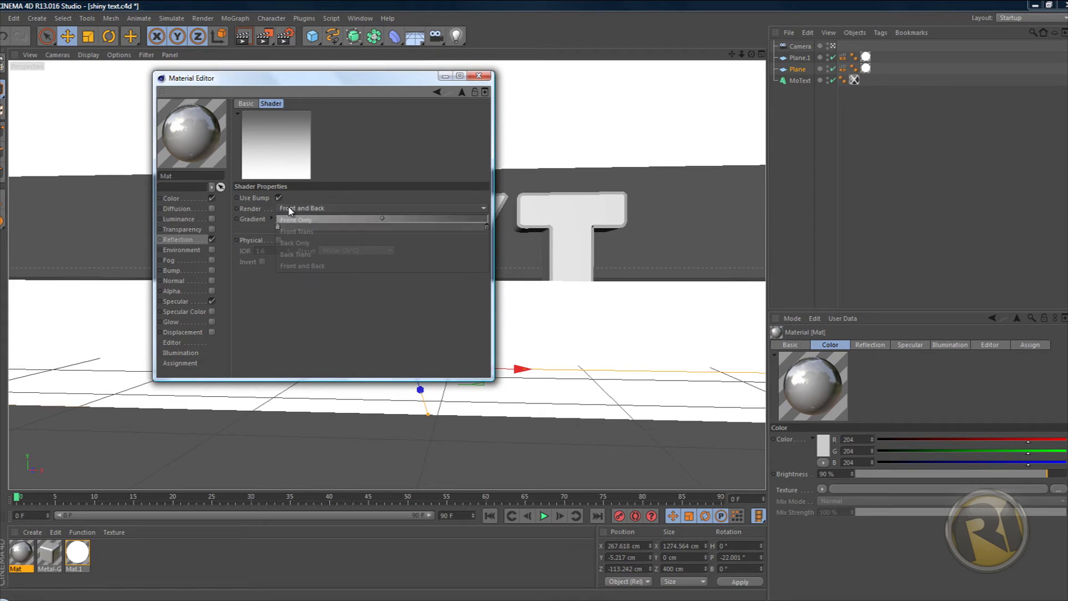
pyautogui.click(318, 207)
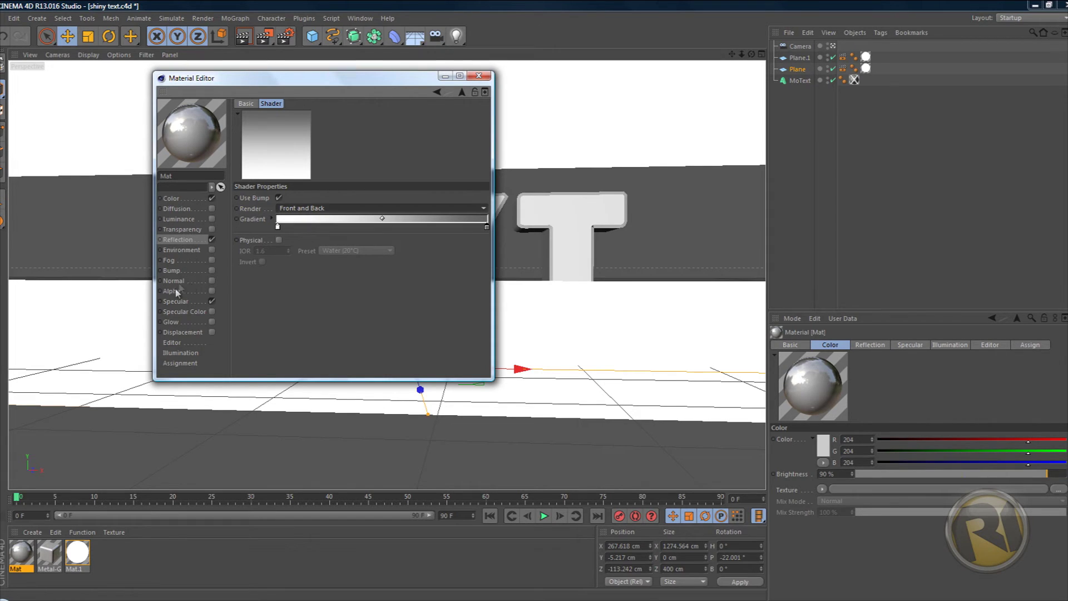
# Set Mat's Specular Width 50%, Height 30%, Falloff -11%, then close the Material Editor.
pyautogui.click(187, 300)
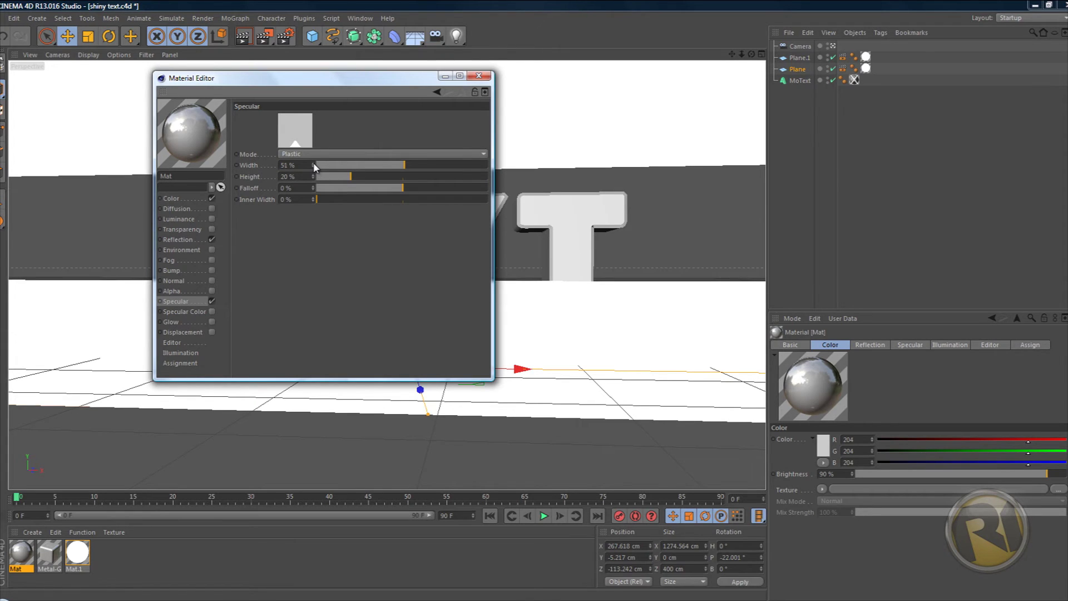
pyautogui.moveTo(313, 164); pyautogui.dragTo(314, 168)
pyautogui.moveTo(314, 175); pyautogui.dragTo(314, 177)
pyautogui.moveTo(313, 189); pyautogui.dragTo(314, 190)
pyautogui.click(478, 76)
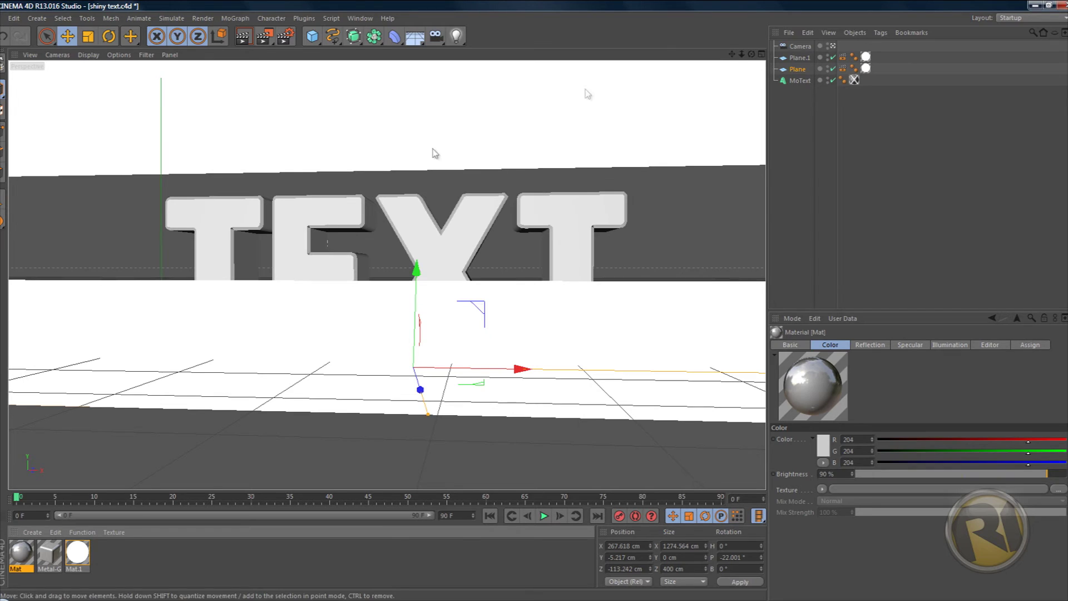
# Swap MoText's old texture tag for Mat with Cubic projection, then render a preview.
pyautogui.click(854, 80)
pyautogui.press('Delete')
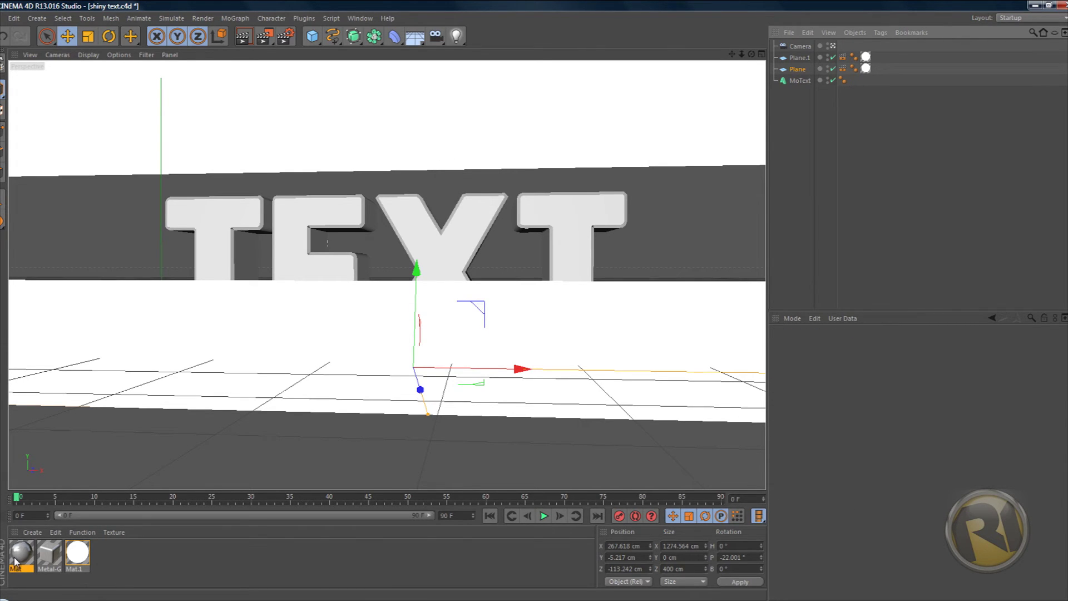
pyautogui.moveTo(15, 561); pyautogui.dragTo(414, 225)
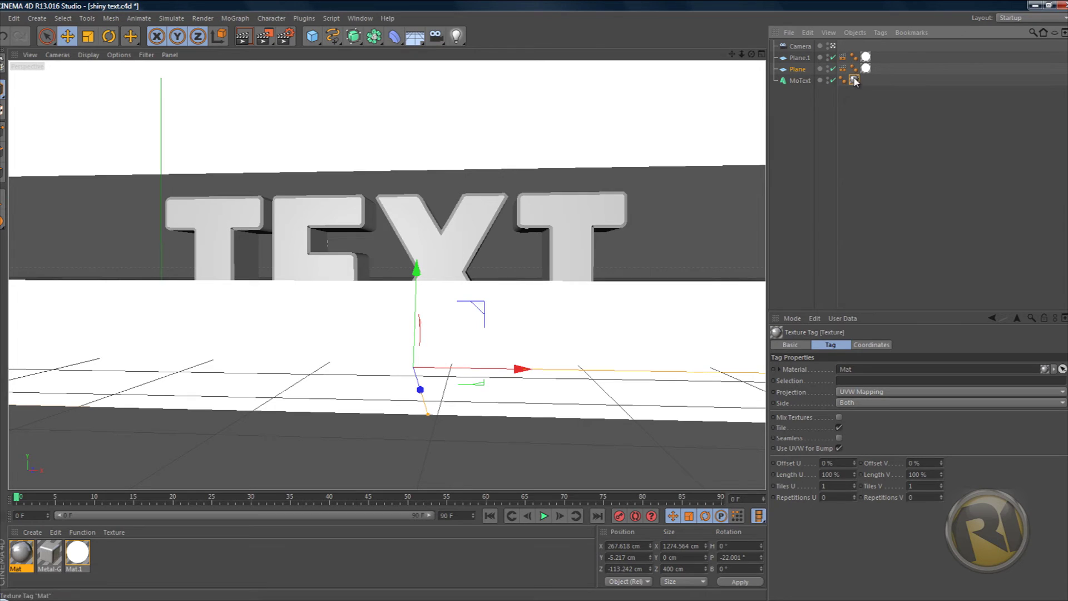
pyautogui.click(850, 393)
pyautogui.click(849, 438)
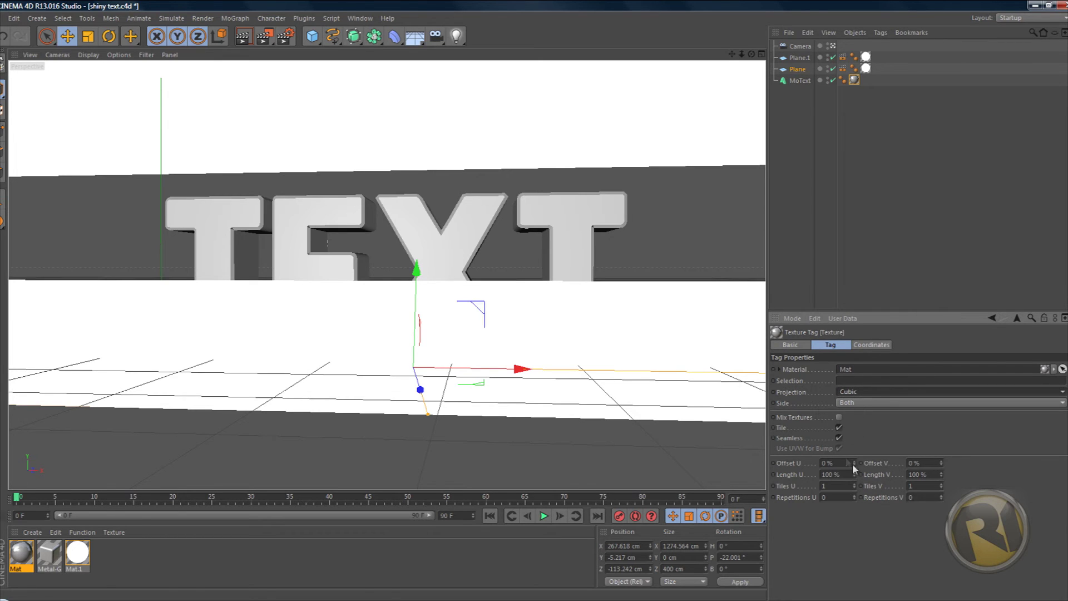
pyautogui.click(242, 37)
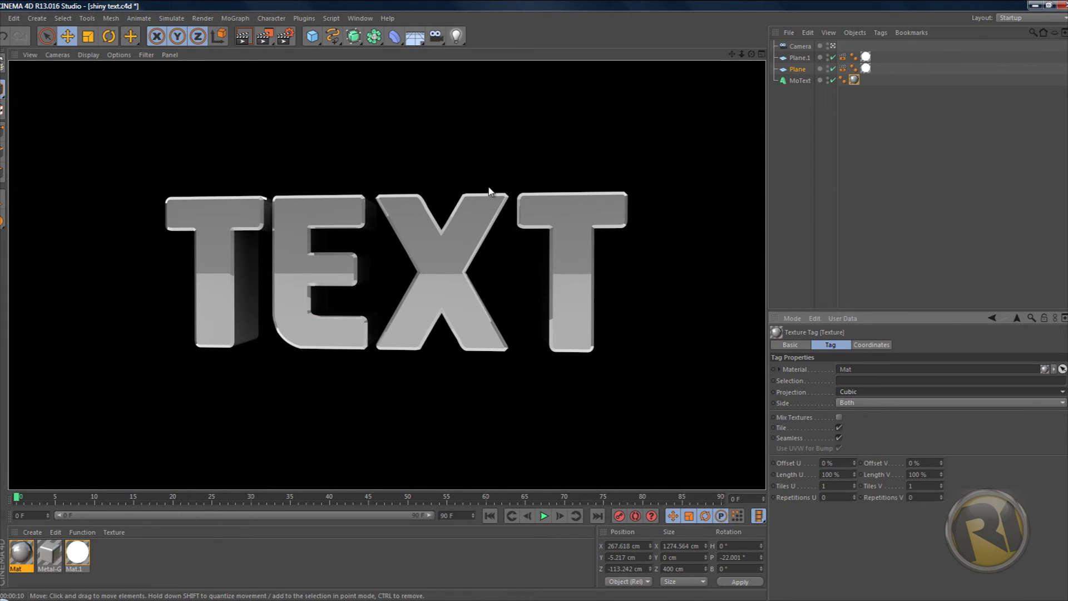
# Orbit back into the editor view at a new angle around the rendered TEXT.
pyautogui.moveTo(751, 54); pyautogui.dragTo(483, 396)
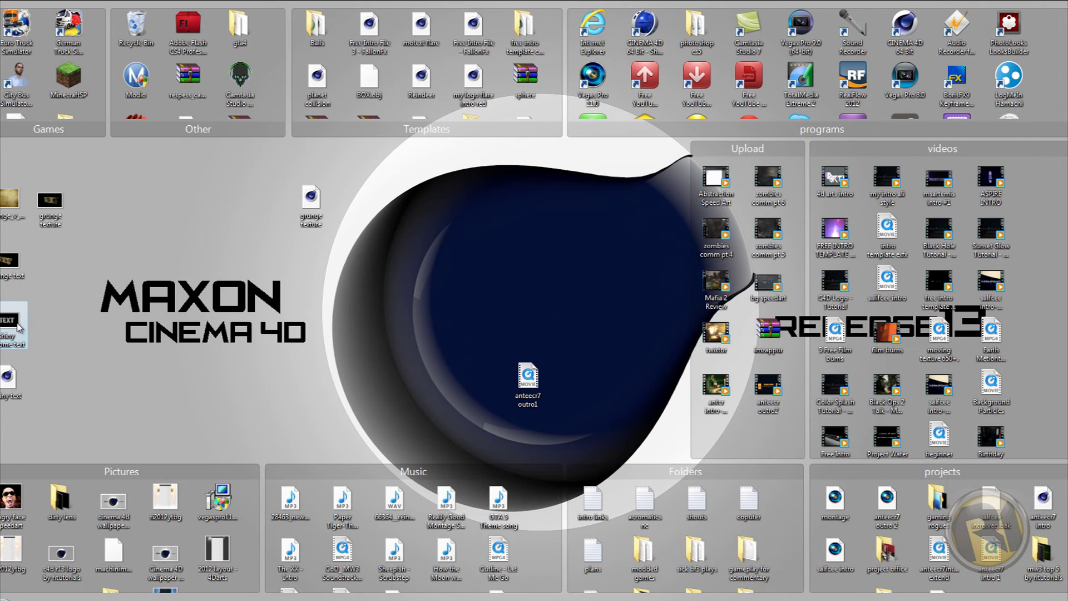
# View the shiny chrome text render in Windows Photo Gallery, then close it.
pyautogui.doubleClick(18, 326)
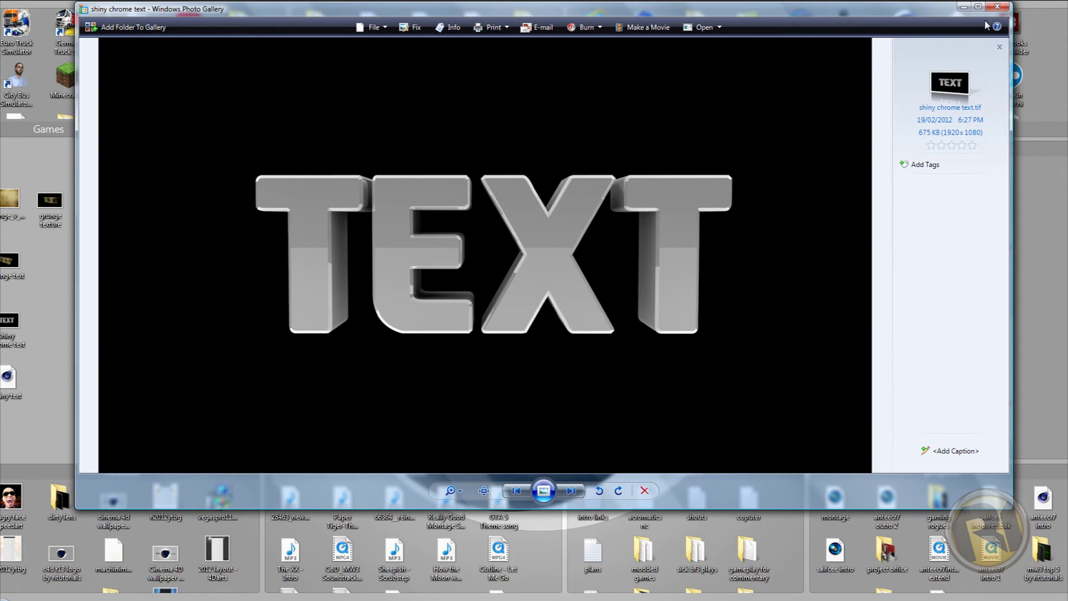
pyautogui.click(998, 6)
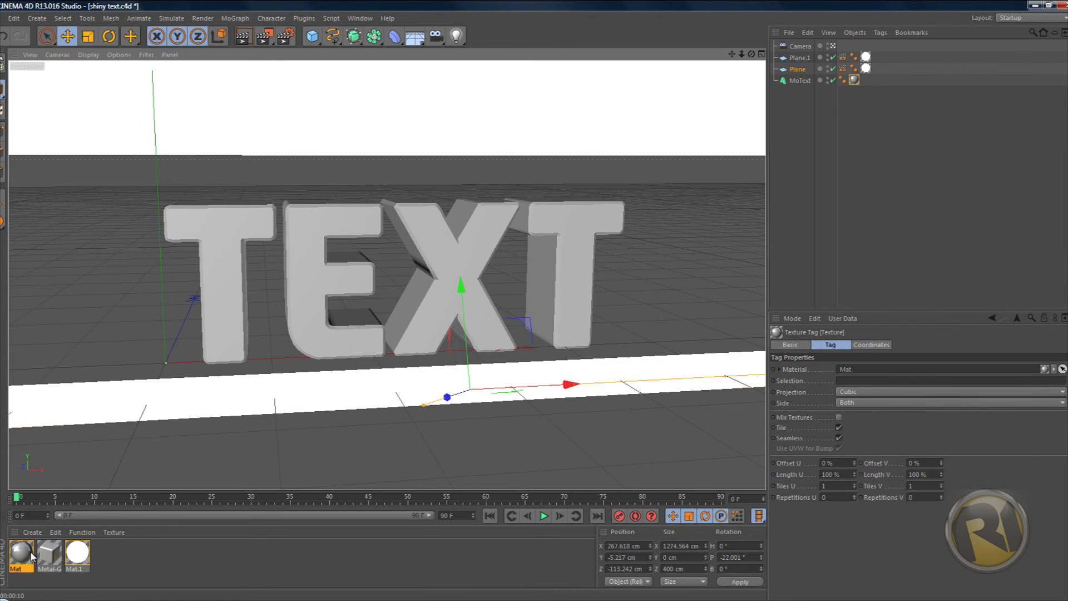
# Inspect the Metal-Glossy material's Specular and Reflection settings for reference.
pyautogui.doubleClick(50, 552)
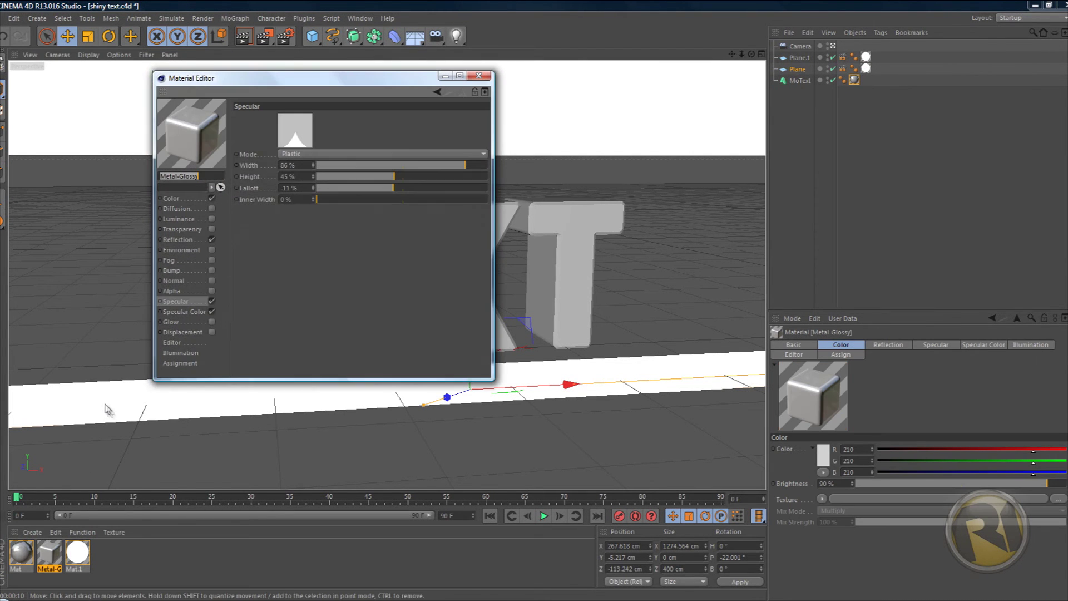
pyautogui.click(179, 313)
pyautogui.click(178, 301)
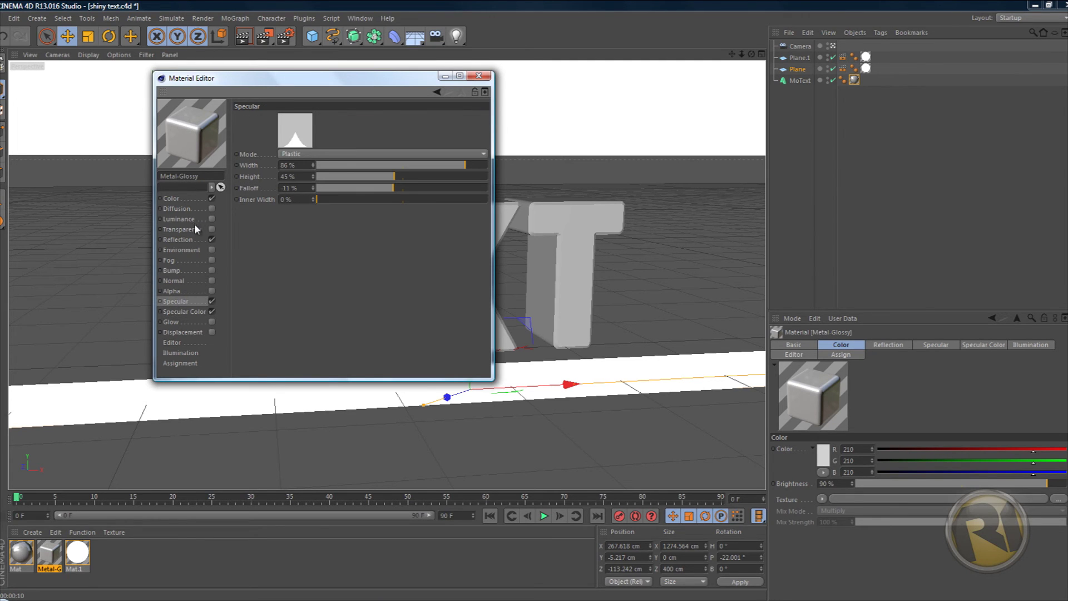
pyautogui.click(190, 242)
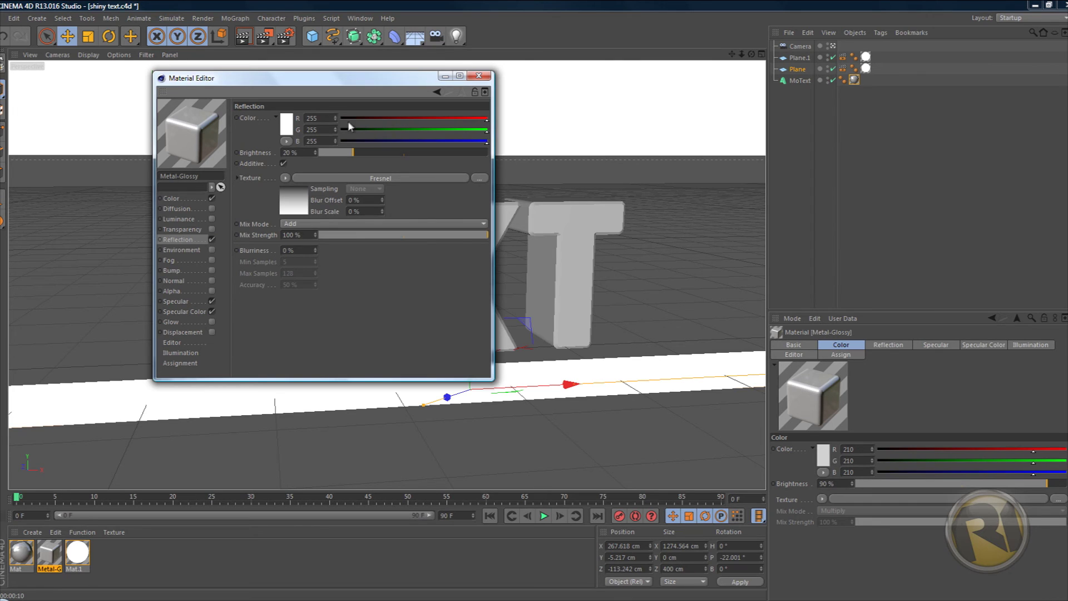
pyautogui.click(478, 75)
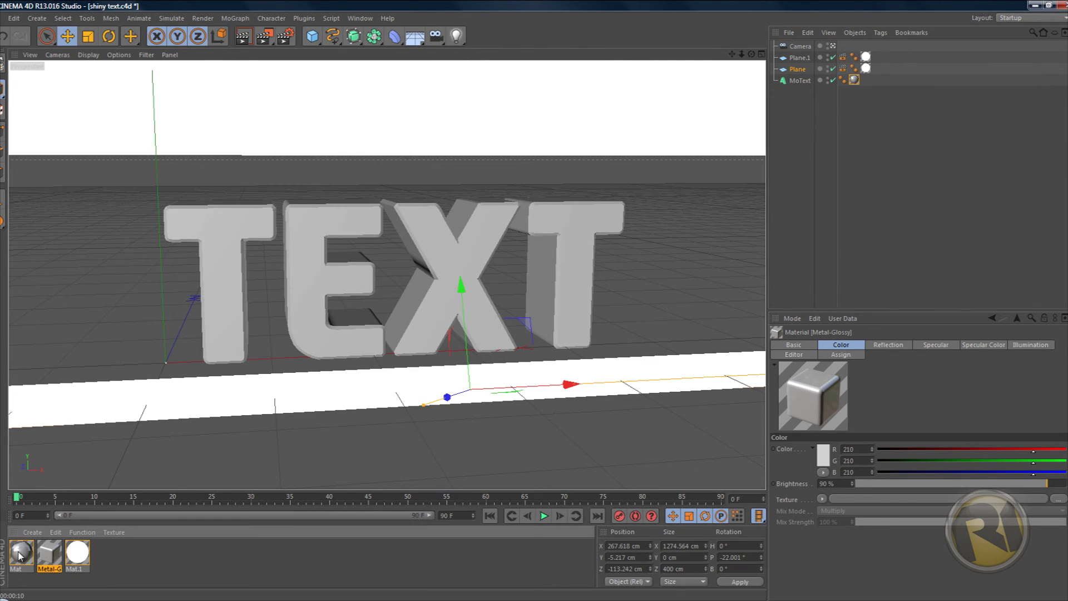
# Set Mat's Reflection Mix Mode to Add and render the view.
pyautogui.doubleClick(19, 554)
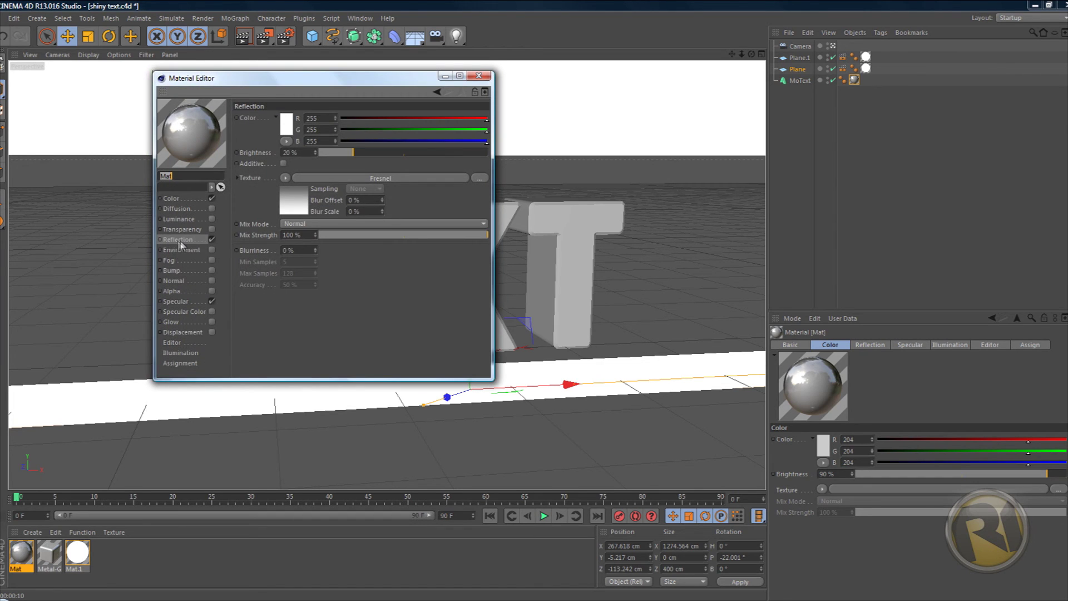
pyautogui.click(283, 223)
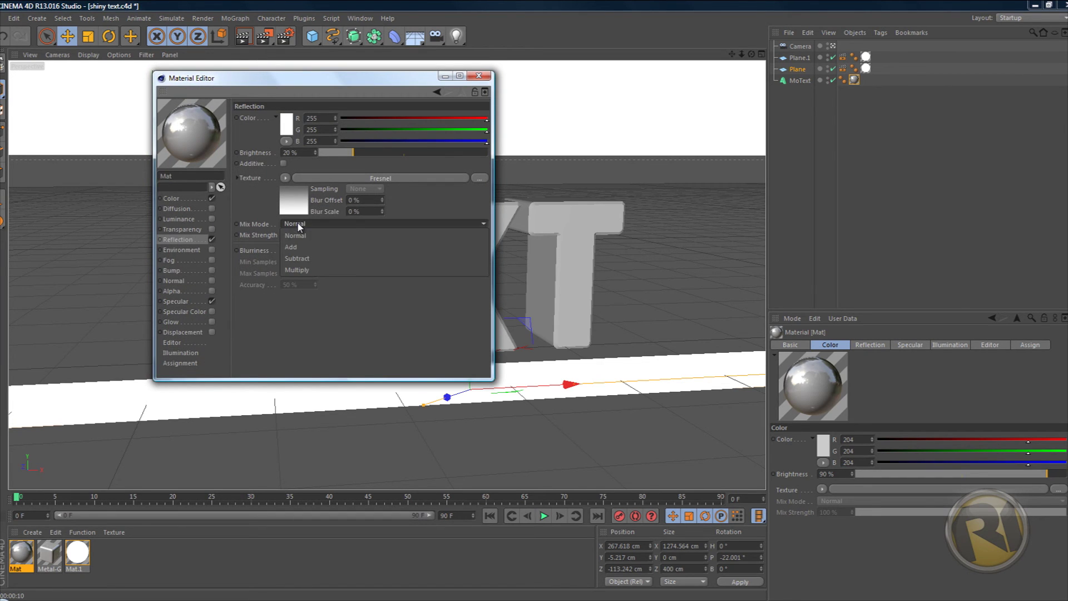
pyautogui.click(299, 248)
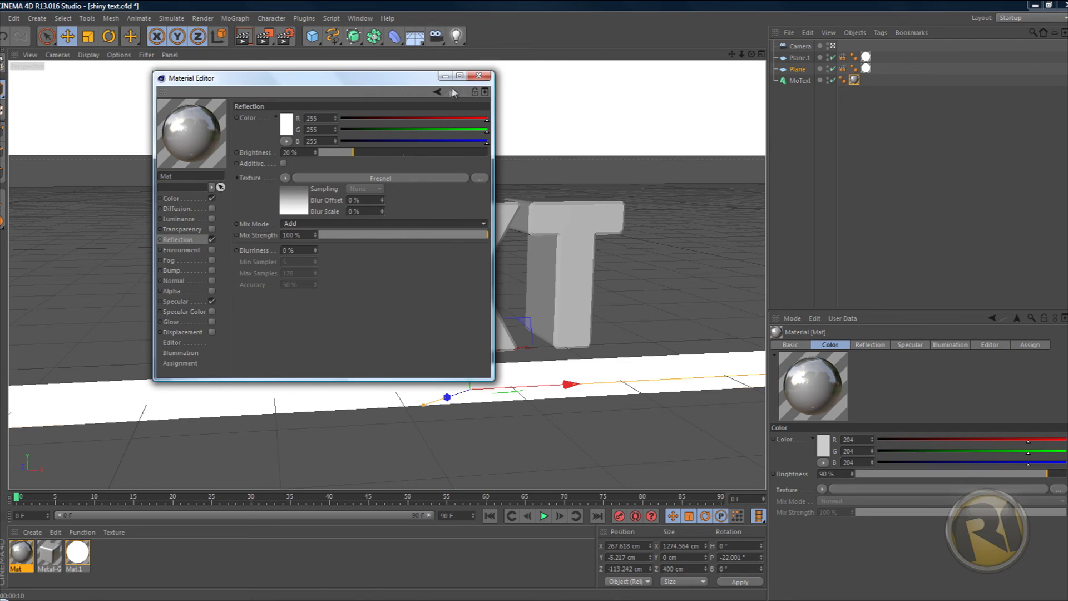
pyautogui.click(478, 75)
pyautogui.scroll(2, 535, 304)
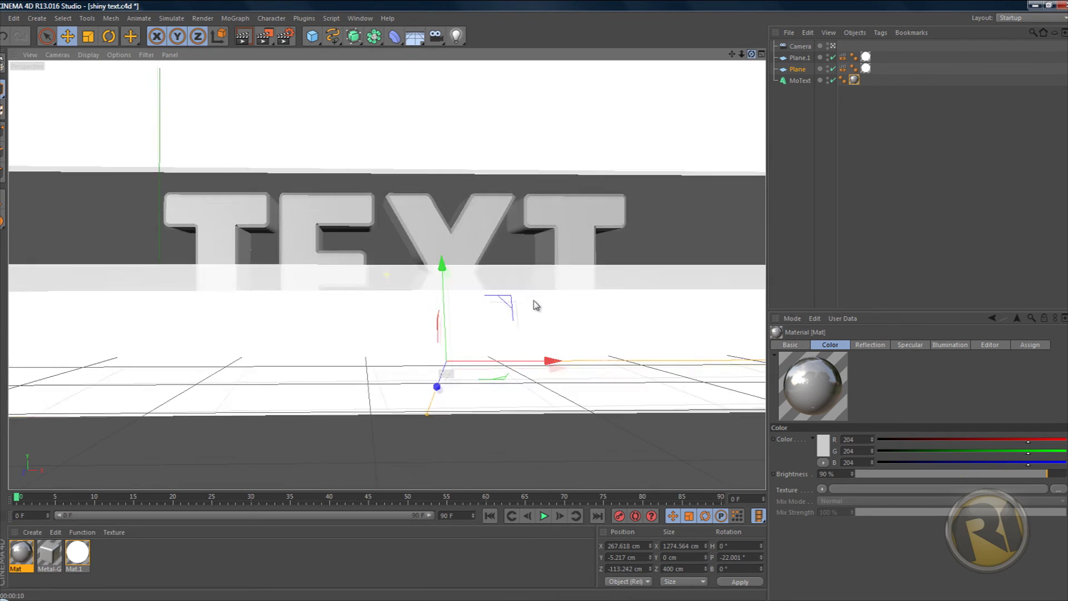
pyautogui.scroll(1, 534, 302)
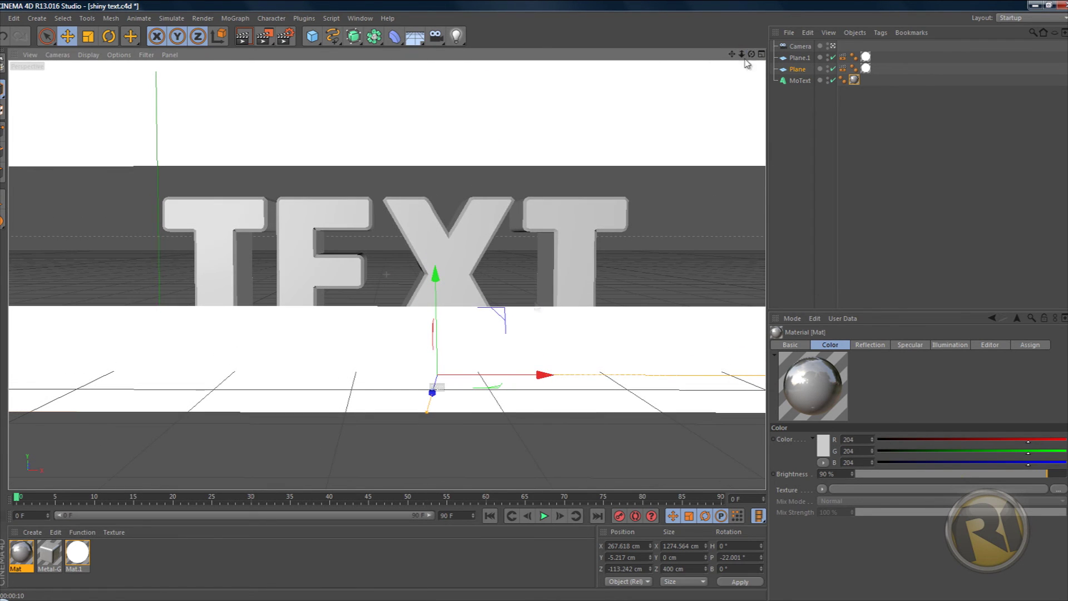
pyautogui.click(244, 36)
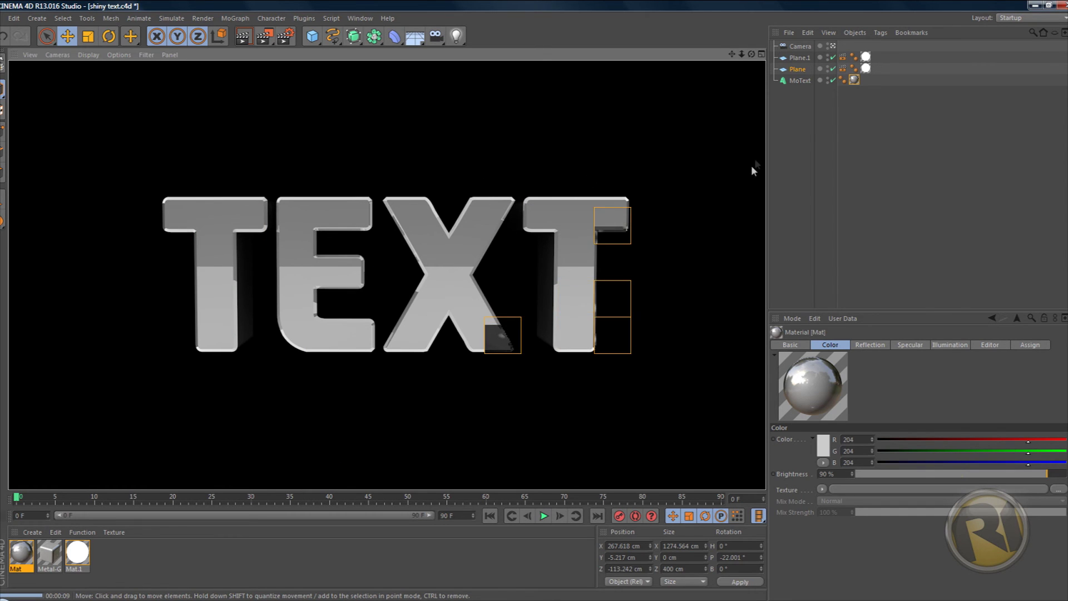
pyautogui.moveTo(751, 54); pyautogui.dragTo(534, 306)
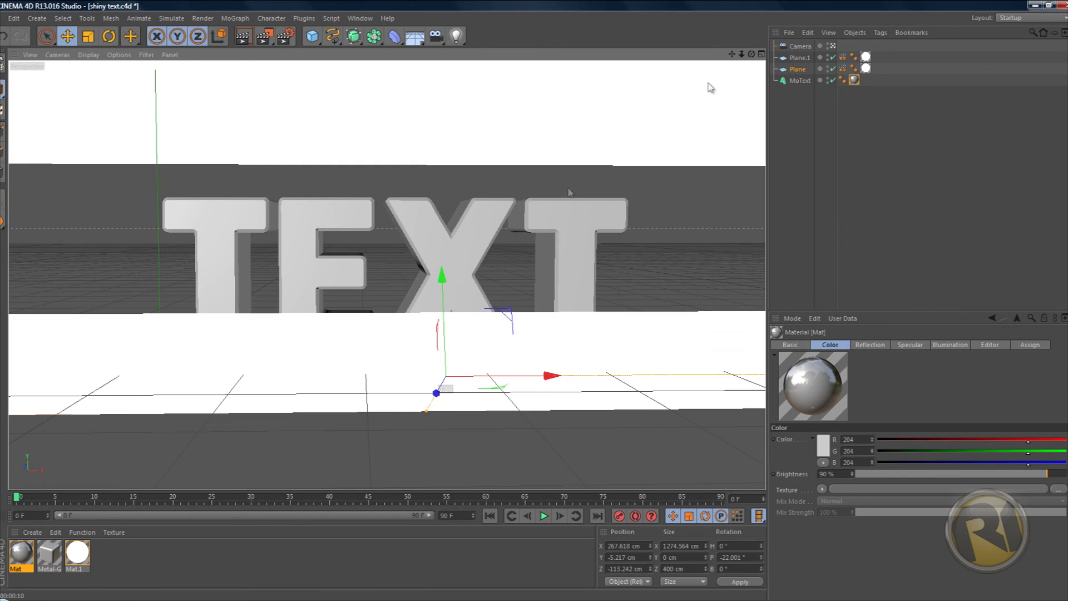
# Turn on Specular Color in the Mat material.
pyautogui.doubleClick(21, 552)
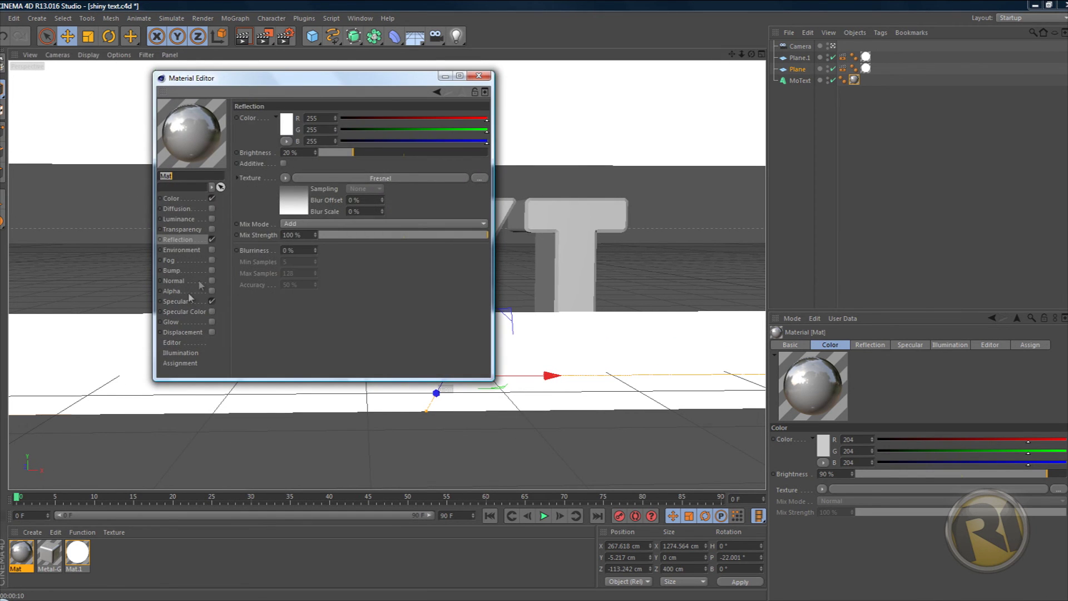
pyautogui.click(191, 198)
pyautogui.click(186, 300)
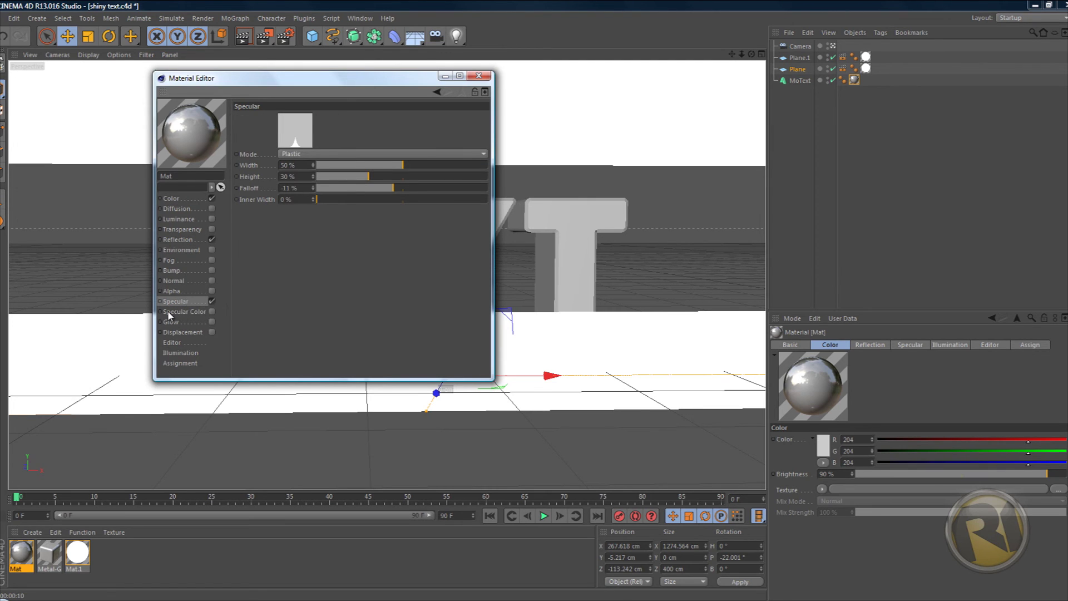
pyautogui.click(177, 311)
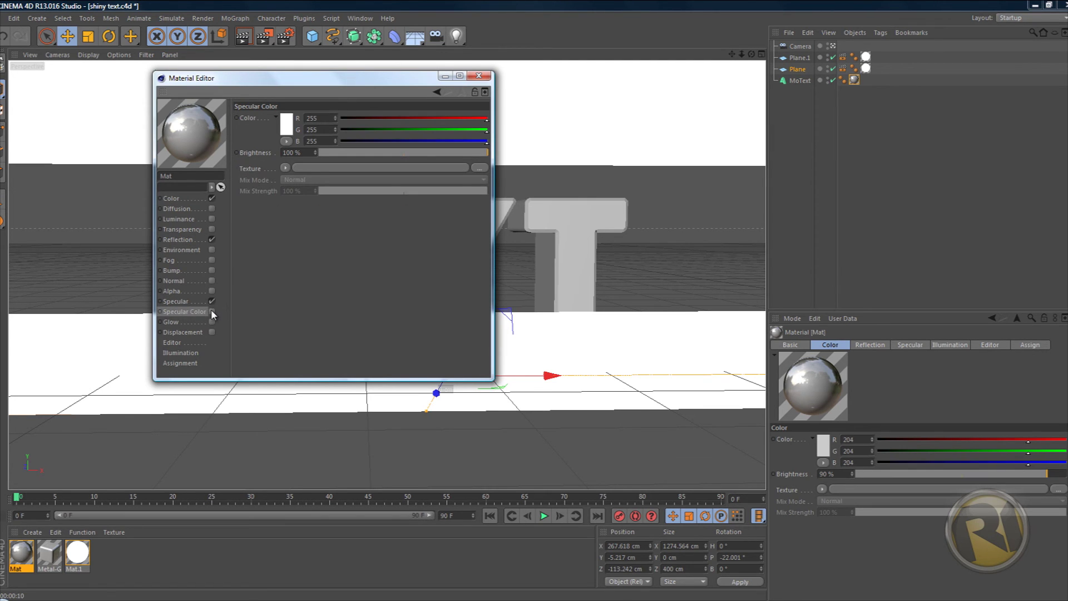
pyautogui.click(212, 312)
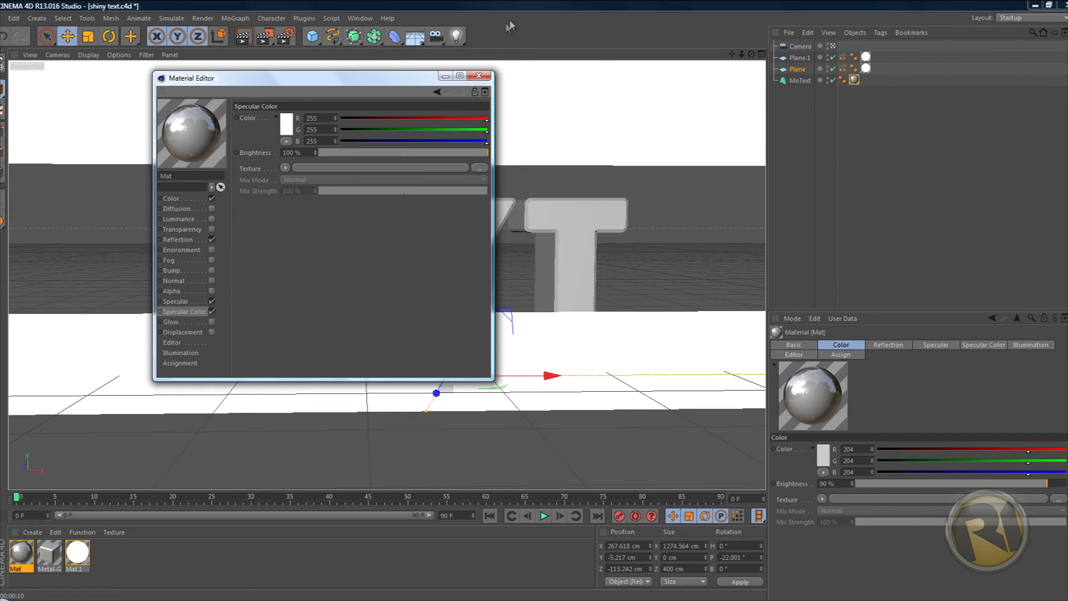
pyautogui.click(482, 77)
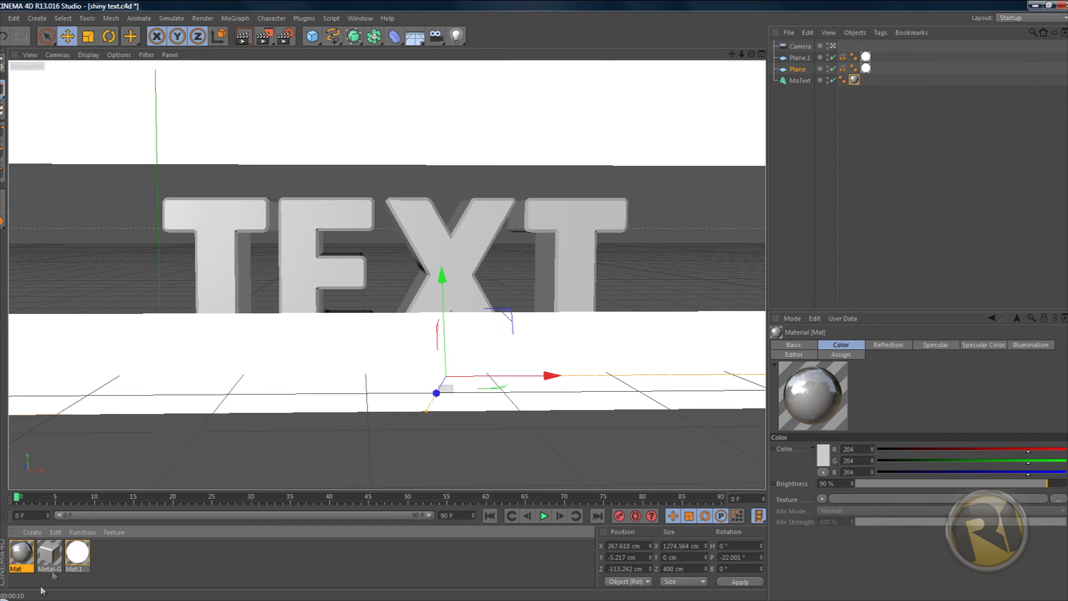
# Match Metal-Glossy's specular with Mat Width 86% and Height 45%, then render the TEXT.
pyautogui.doubleClick(49, 552)
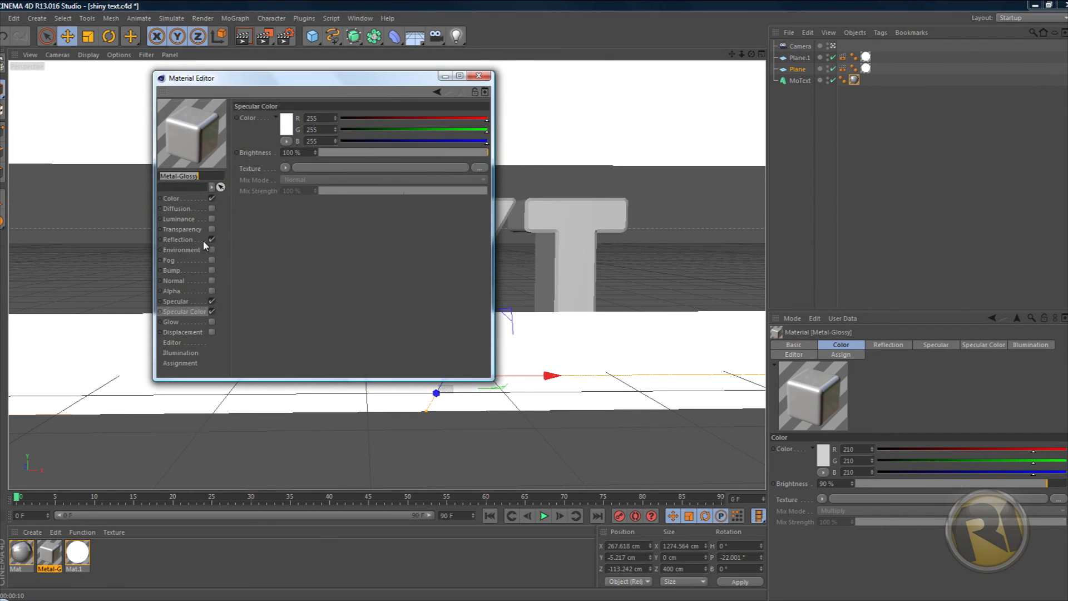
pyautogui.click(189, 301)
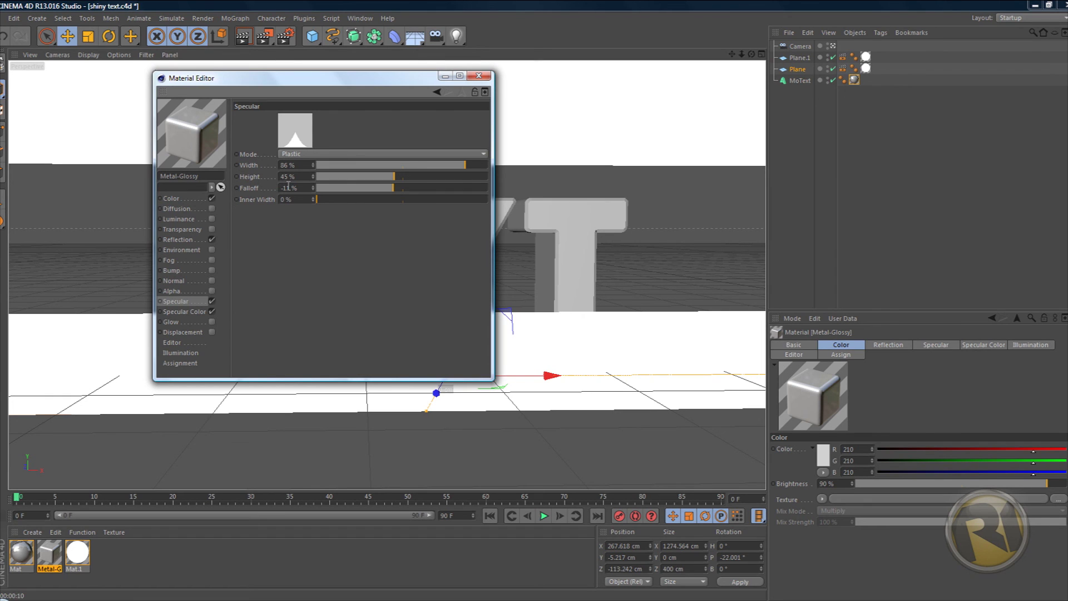
pyautogui.click(478, 76)
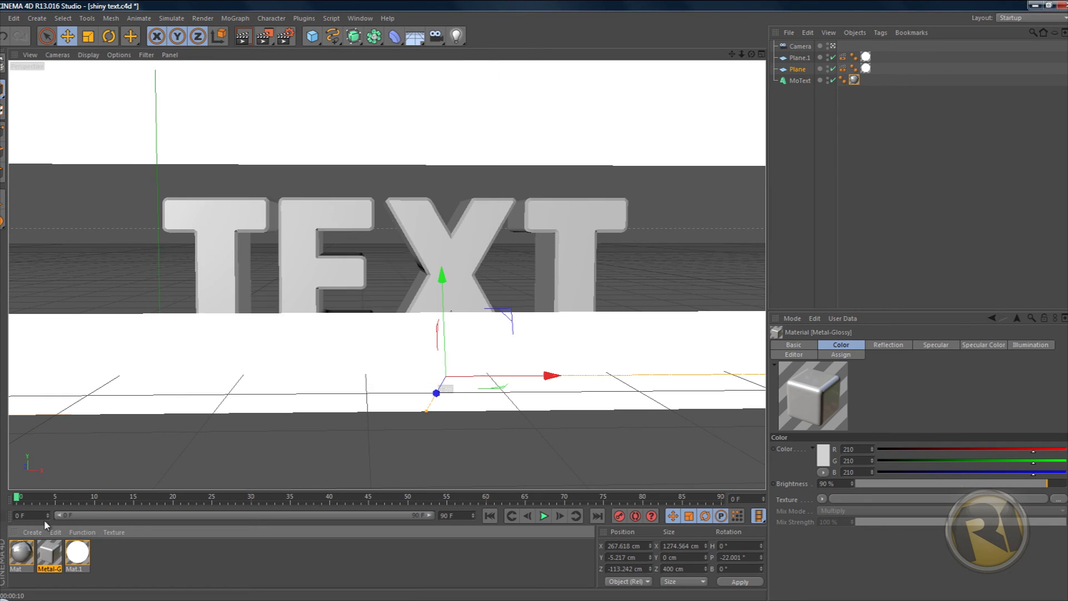
pyautogui.doubleClick(24, 554)
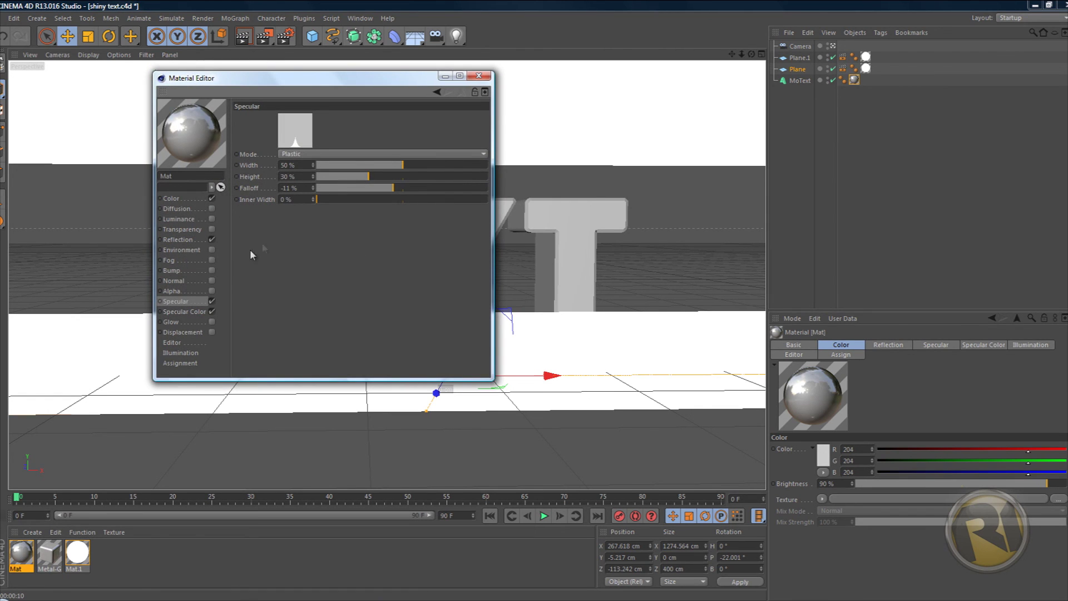
pyautogui.moveTo(313, 166); pyautogui.dragTo(312, 179)
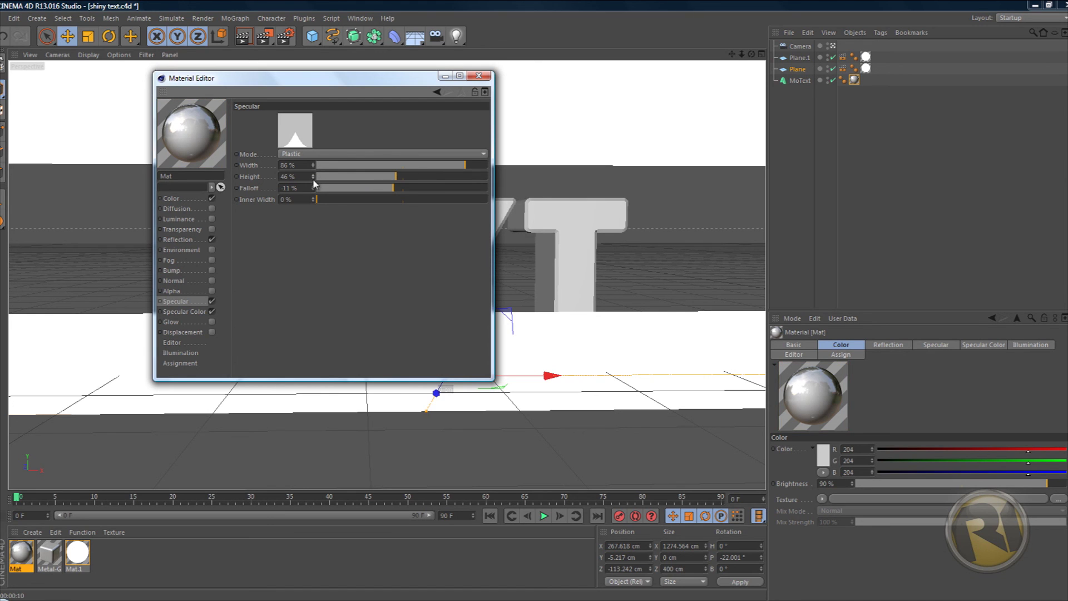
pyautogui.click(477, 77)
pyautogui.click(243, 36)
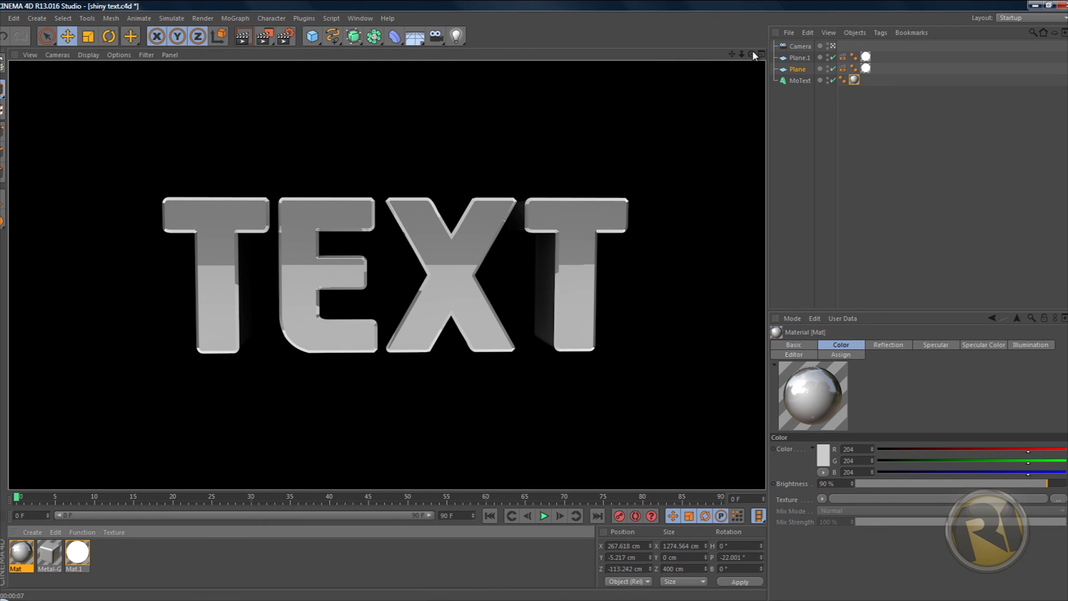
pyautogui.moveTo(751, 54); pyautogui.dragTo(534, 304)
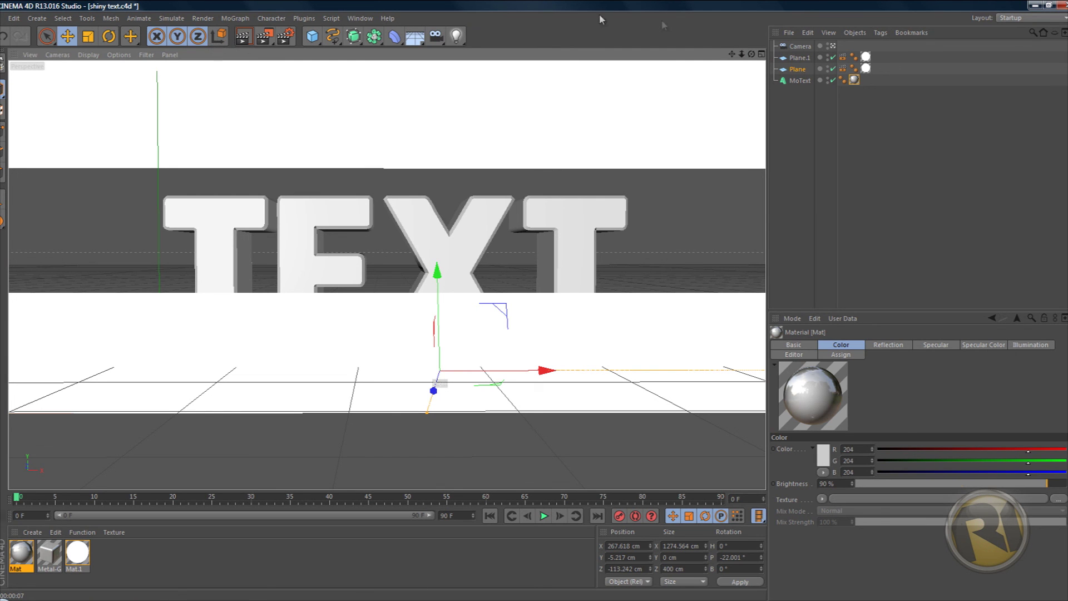
# Orbit the viewport slightly to dismiss the preview render and return to the editable perspective view of the TEXT.
pyautogui.moveTo(535, 304)
pyautogui.keyDown('alt'); pyautogui.mouseDown()
pyautogui.moveTo(543, 309)
pyautogui.moveTo(536, 303)
pyautogui.mouseUp(); pyautogui.keyUp('alt')
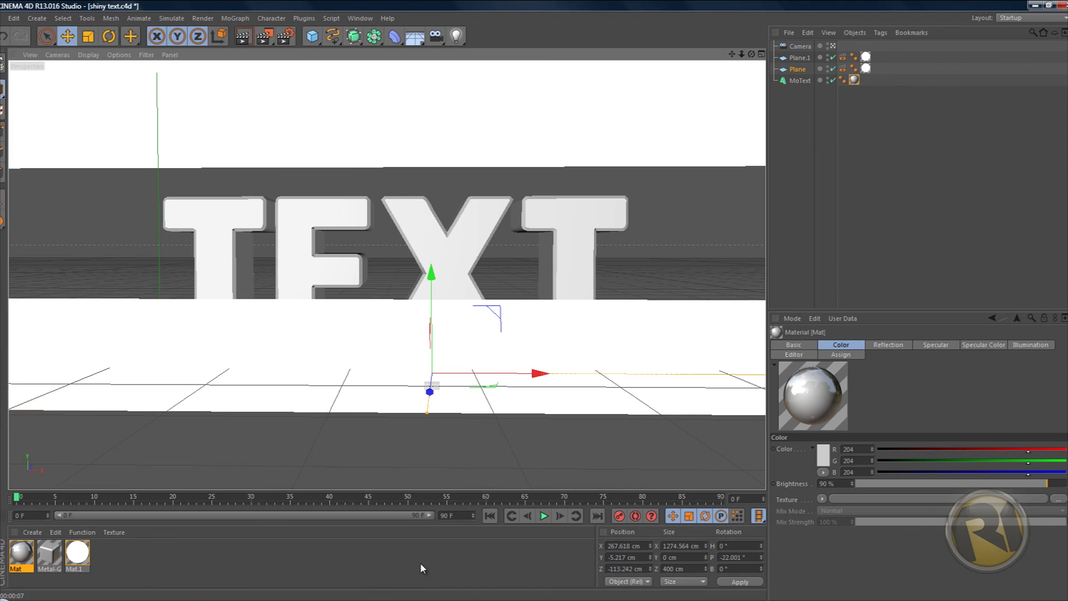